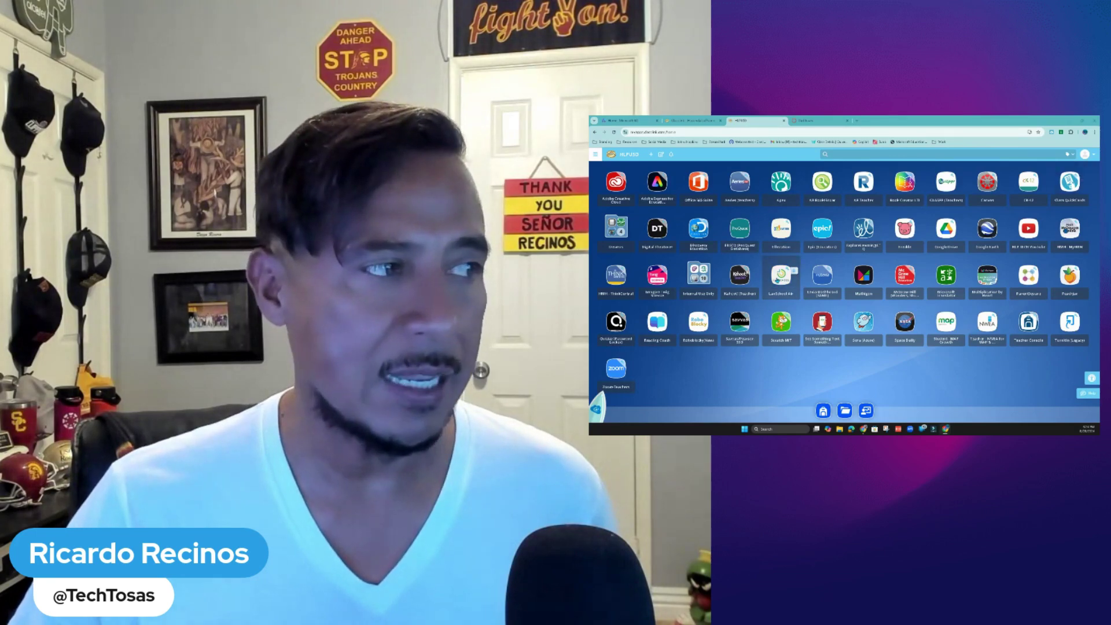
- Launch LanSchool Air from the ClassLink LaunchPad app grid in a new tab
click(780, 276)
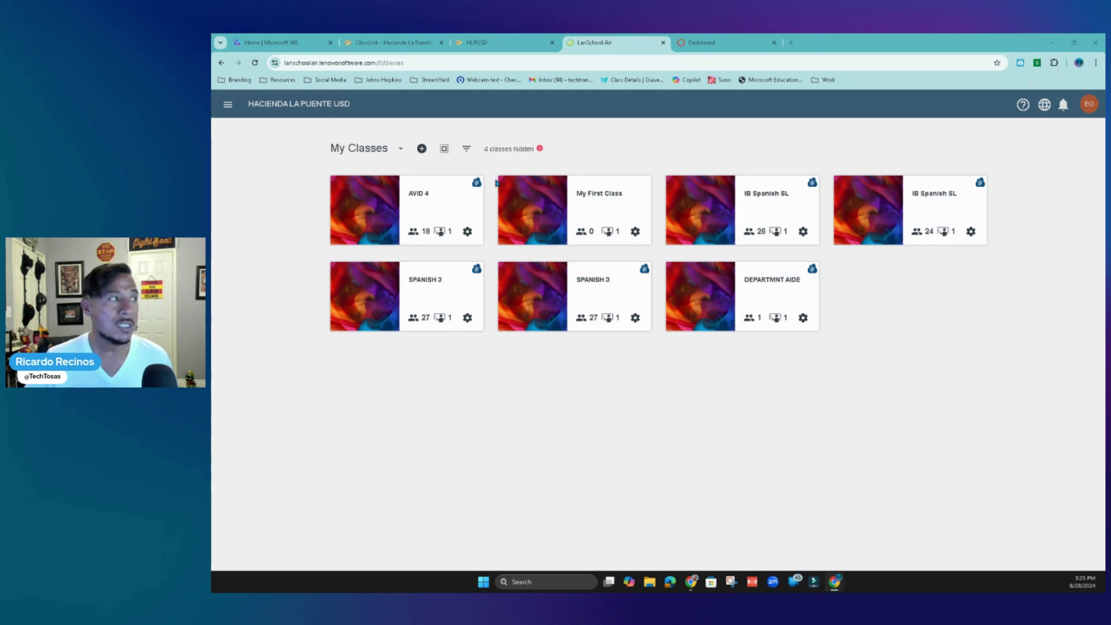
- Check the class visibility list, then move My First Class to the first position
click(467, 149)
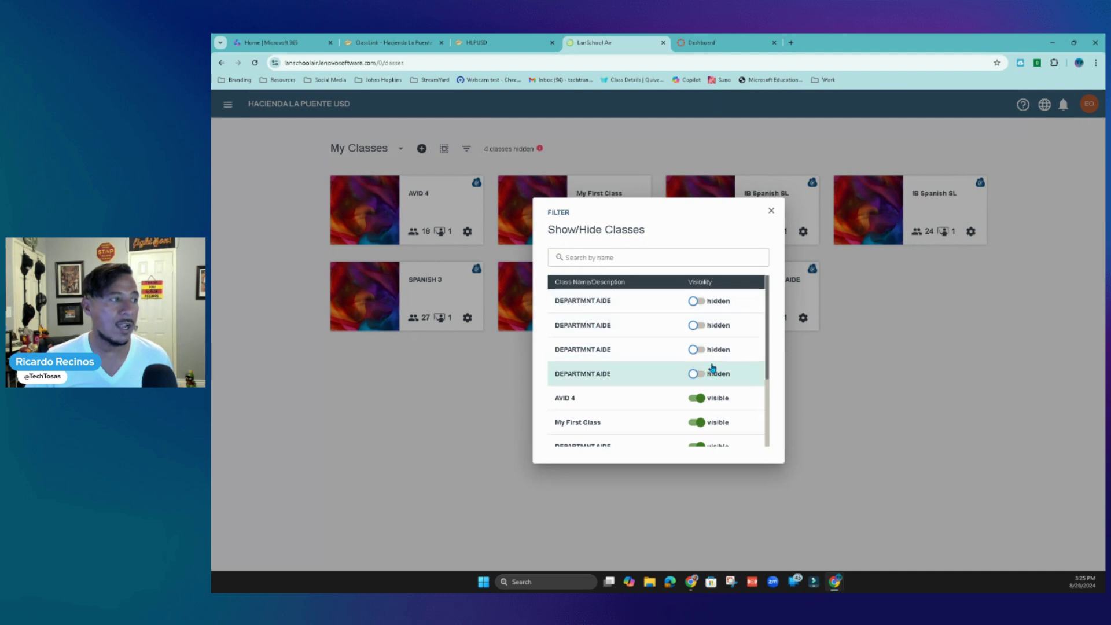
scroll(712, 368, down, 2)
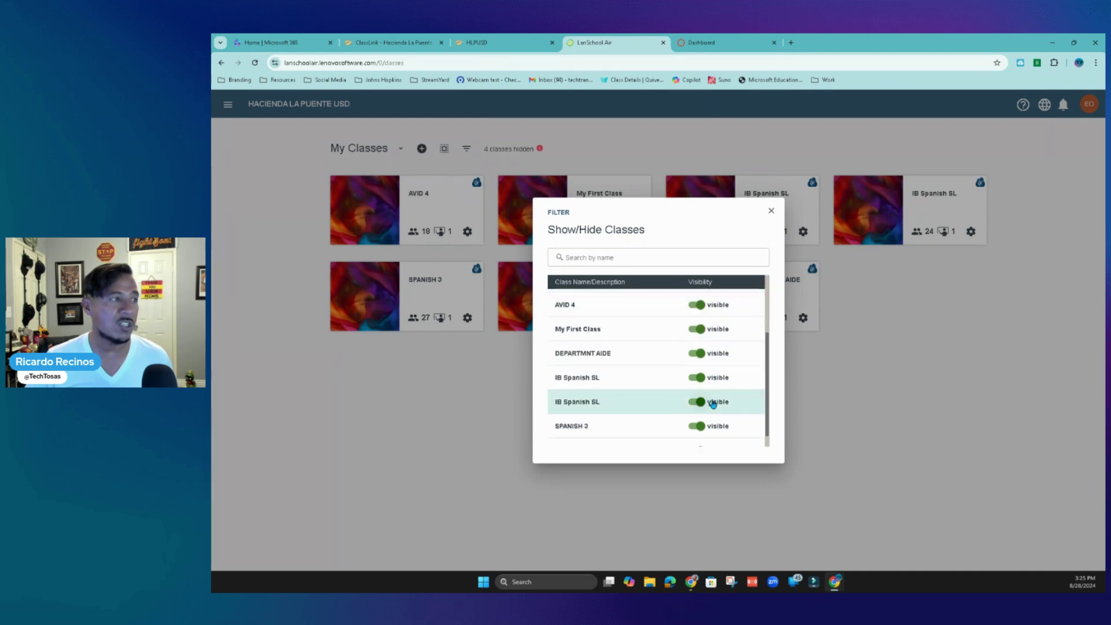
click(771, 211)
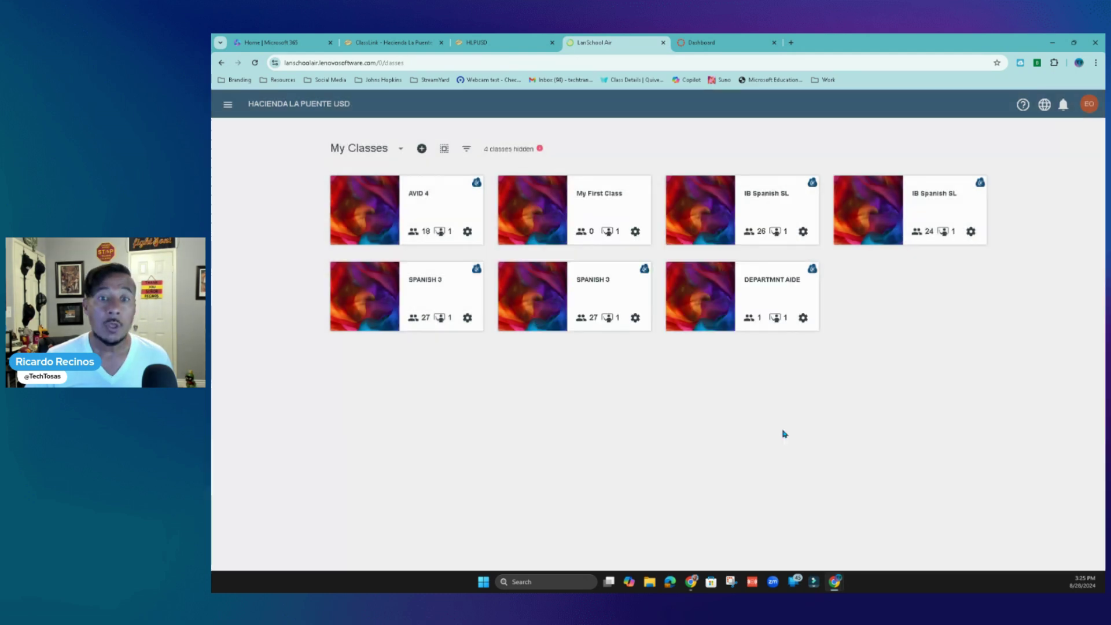
drag(609, 217, 439, 211)
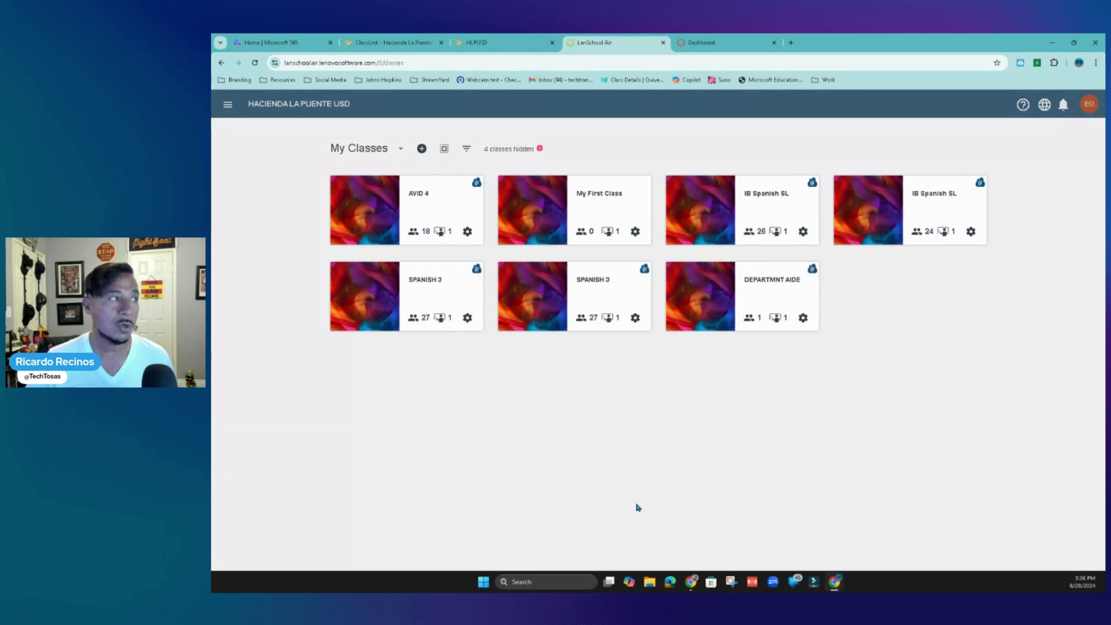
- Cancel merge selection without merging, and open the SPANISH 3 class
click(444, 148)
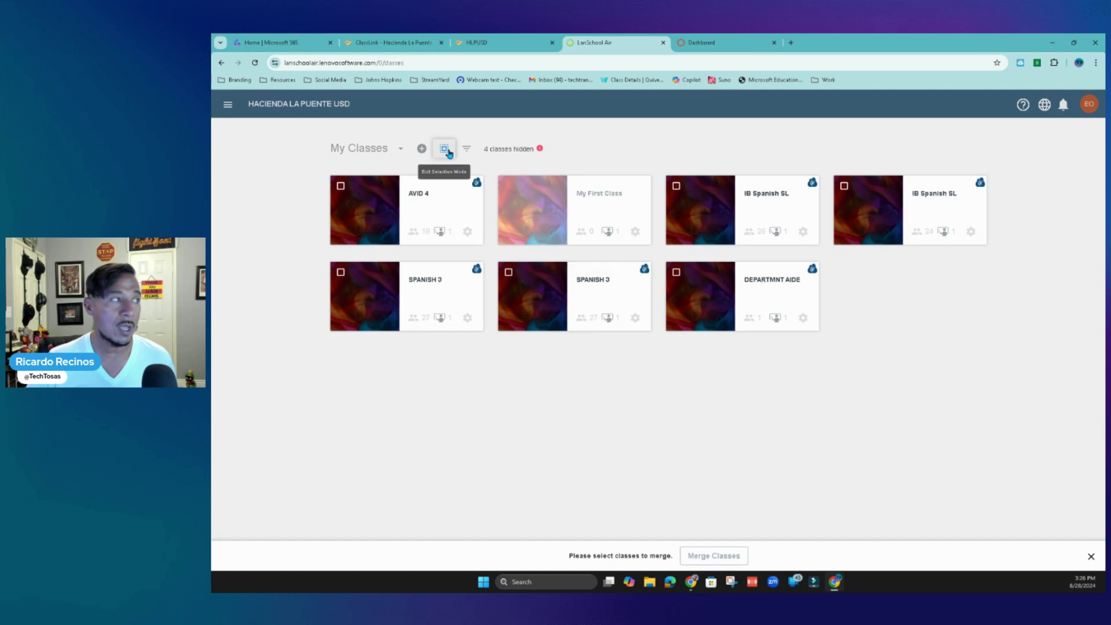
click(448, 152)
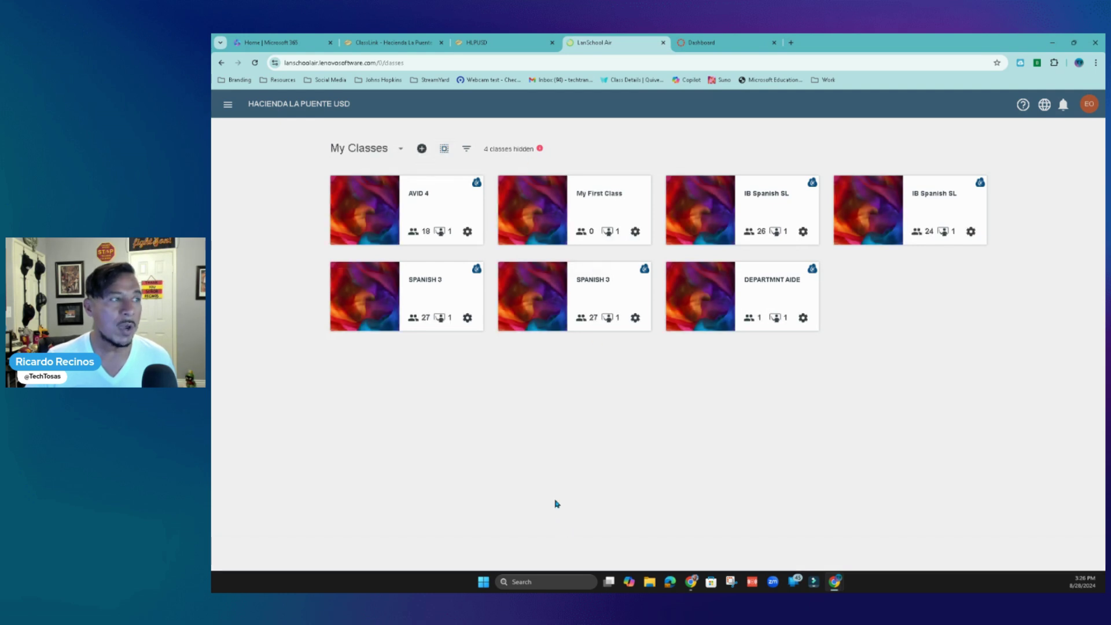
click(603, 299)
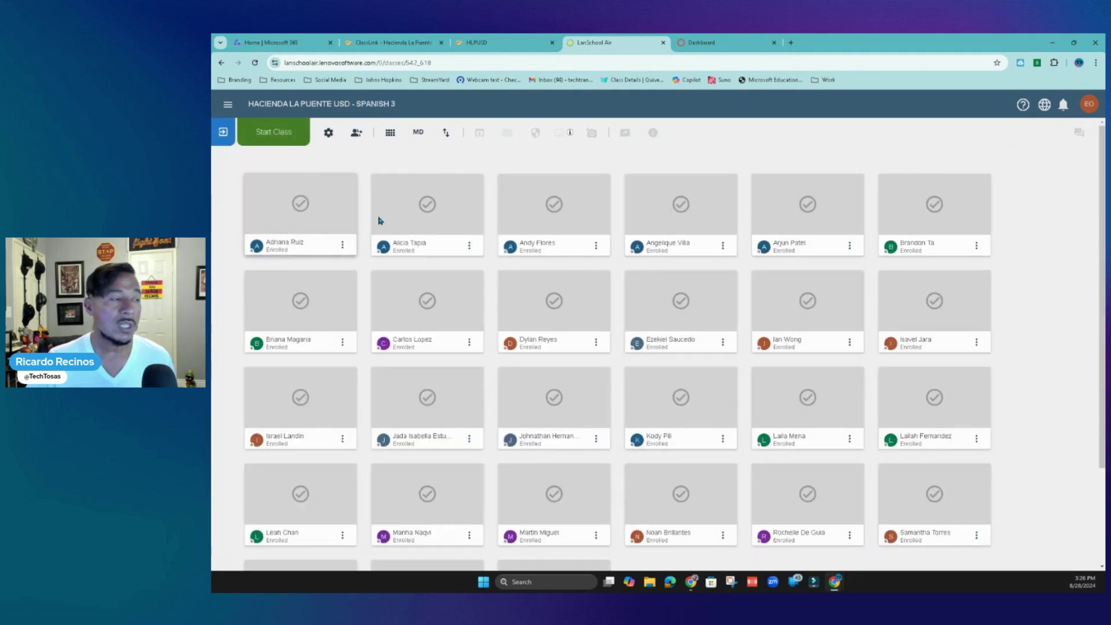
- Look over the SPANISH 3 student tiles and start the class session
scroll(752, 295, down, 2)
scroll(758, 324, up, 2)
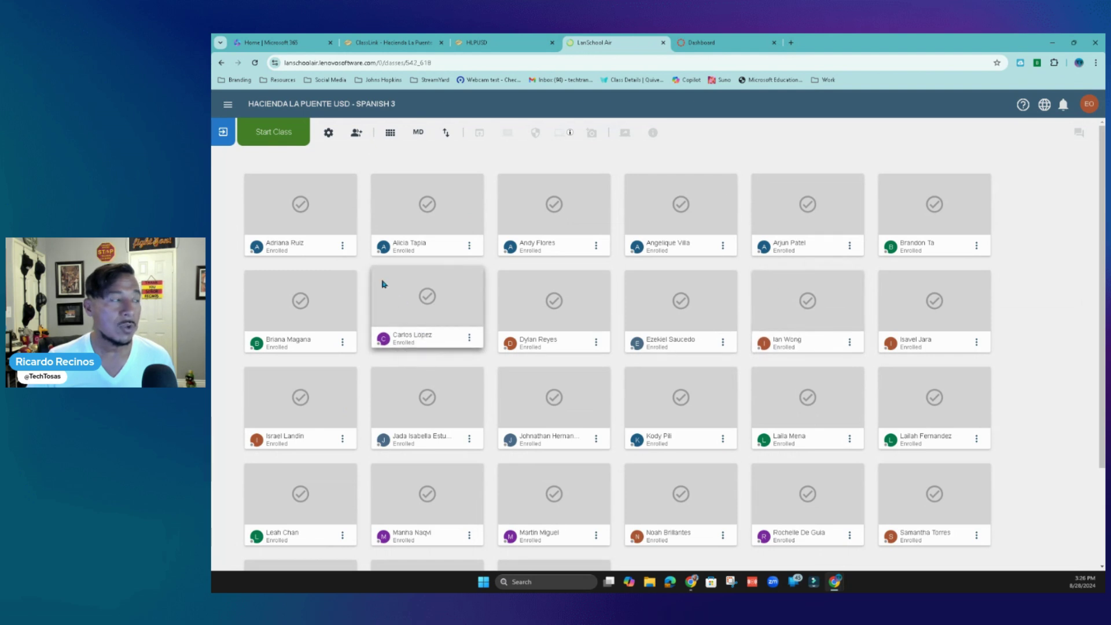
click(274, 132)
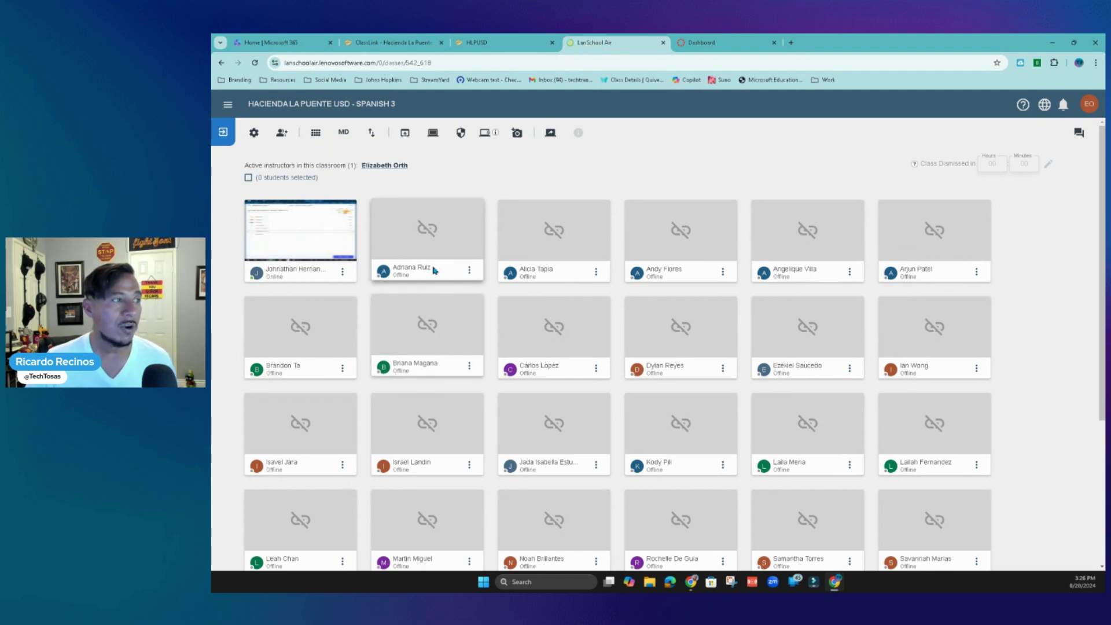
click(254, 135)
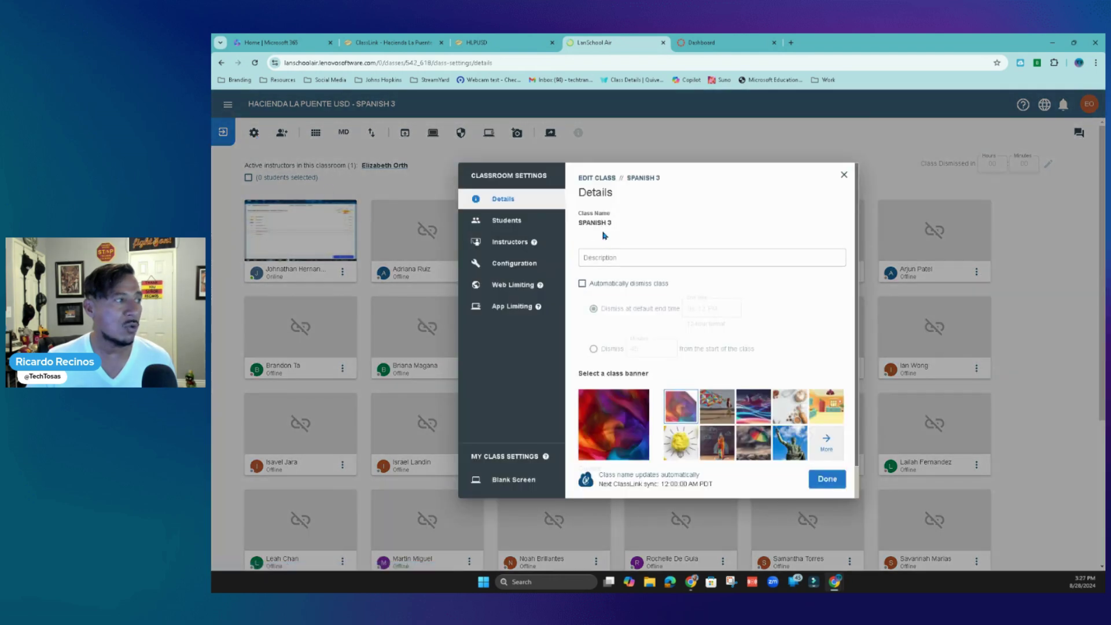
click(505, 224)
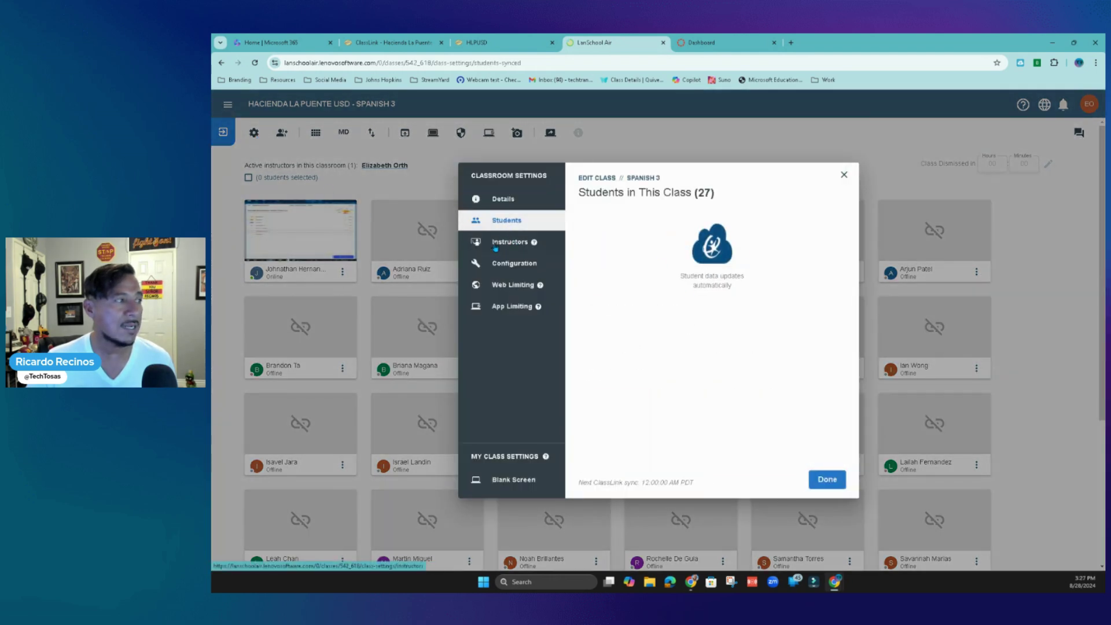
click(498, 243)
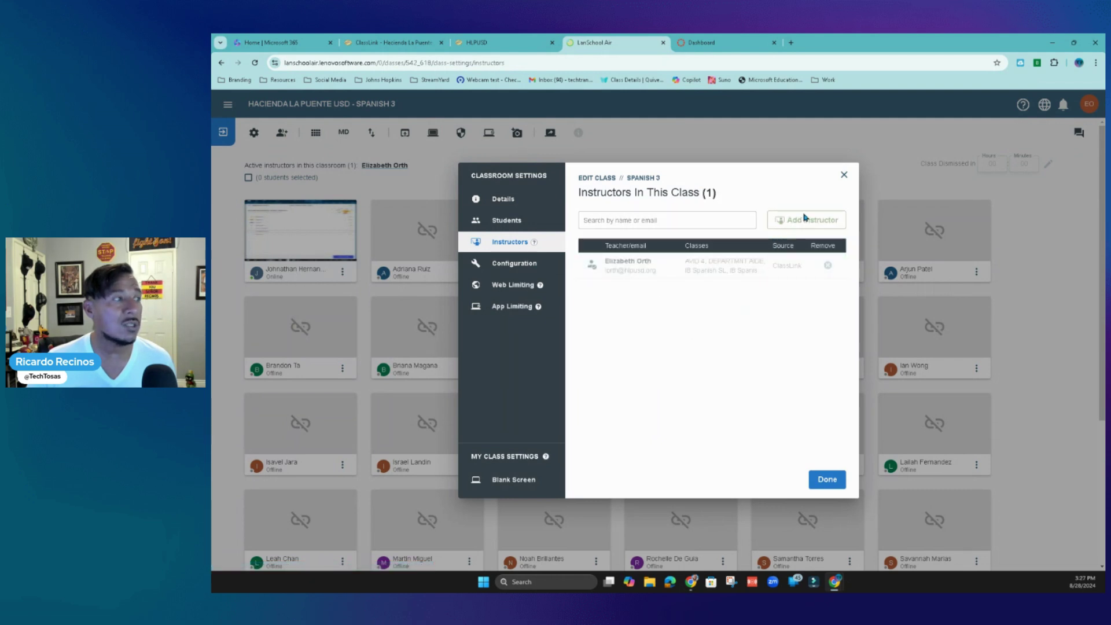
click(514, 267)
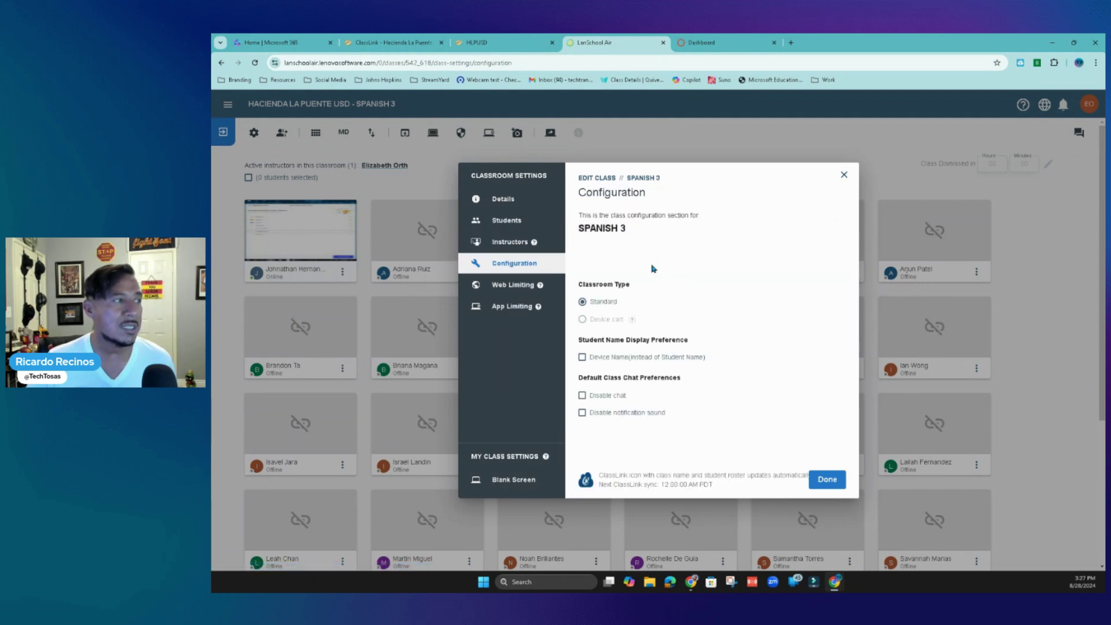
click(515, 286)
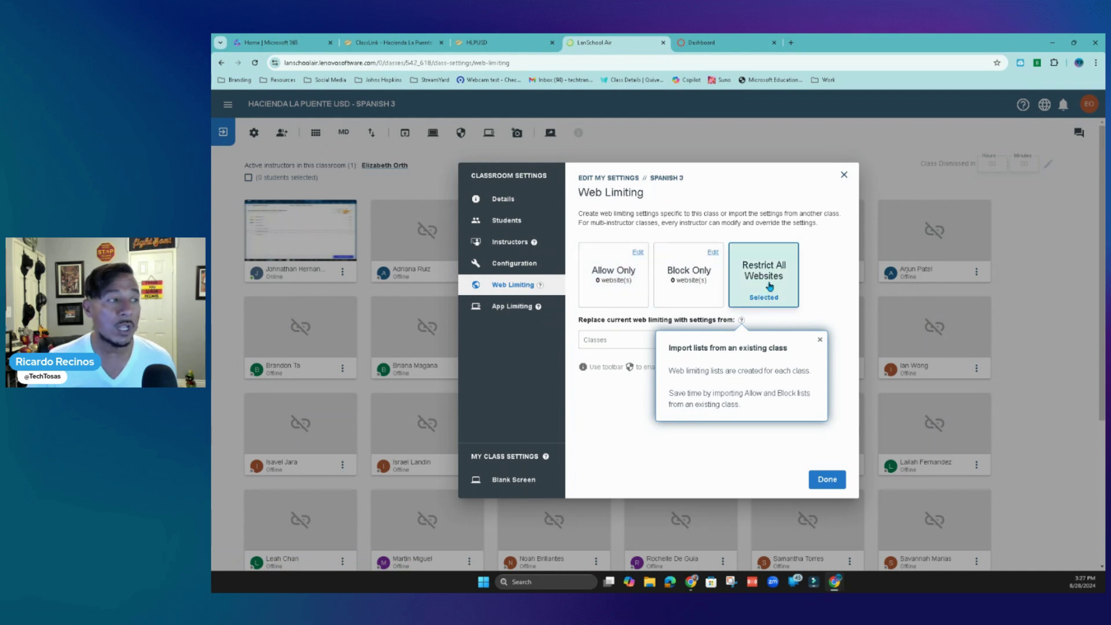
click(496, 309)
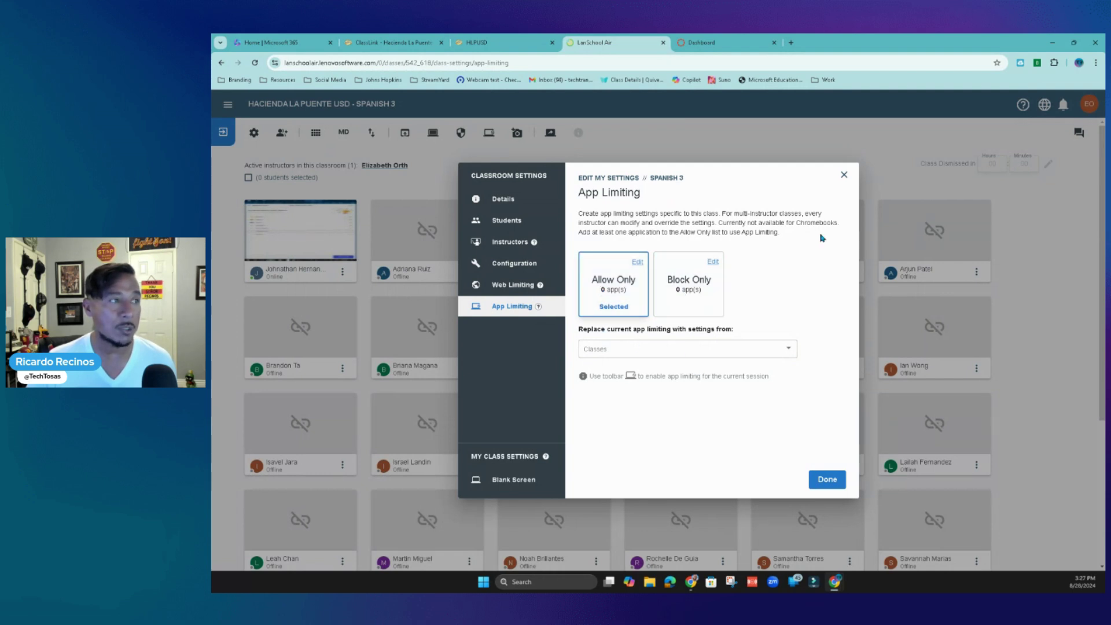
click(827, 479)
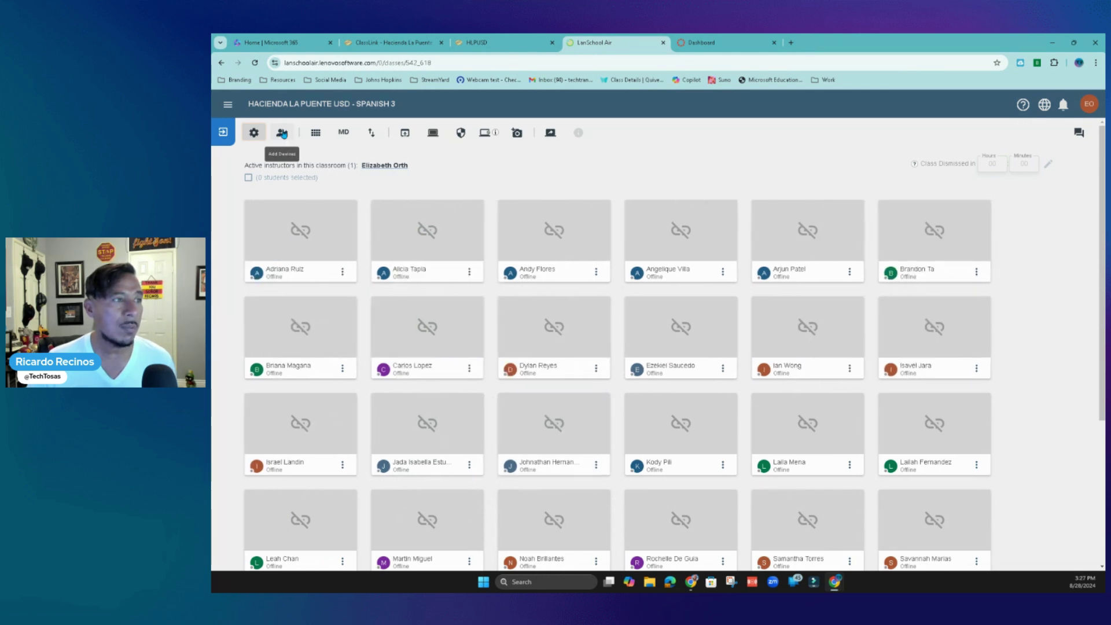
click(321, 134)
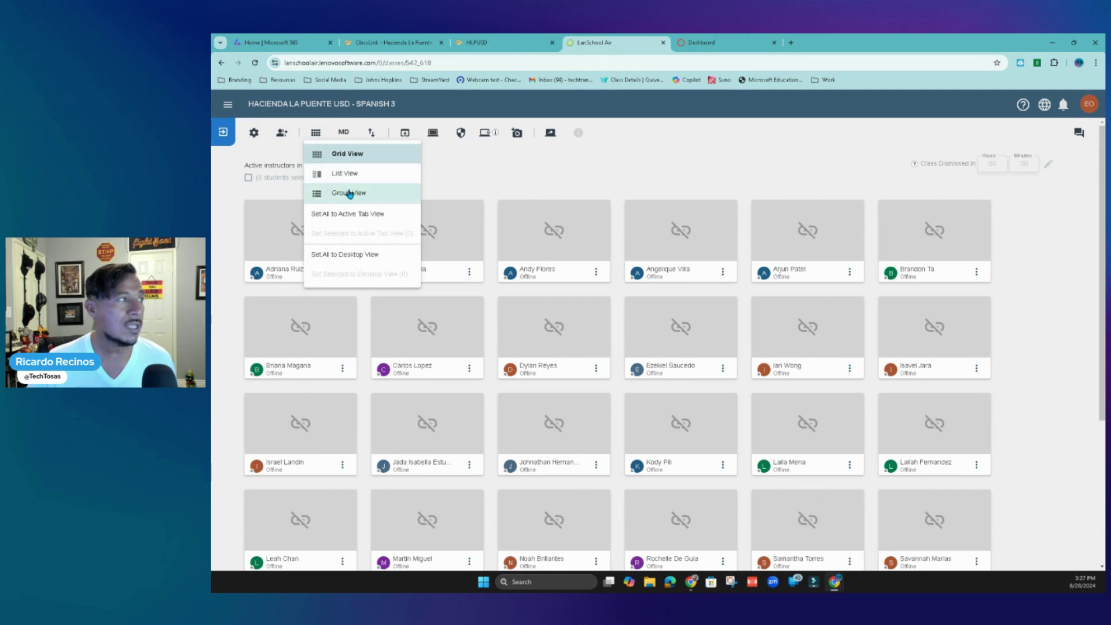
click(513, 181)
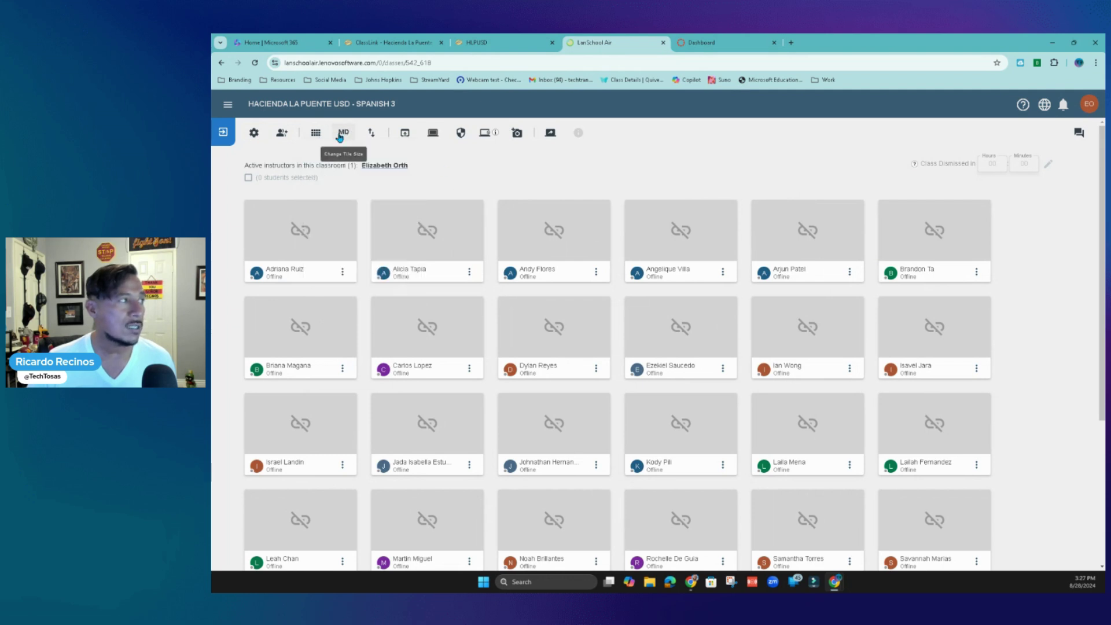
click(341, 135)
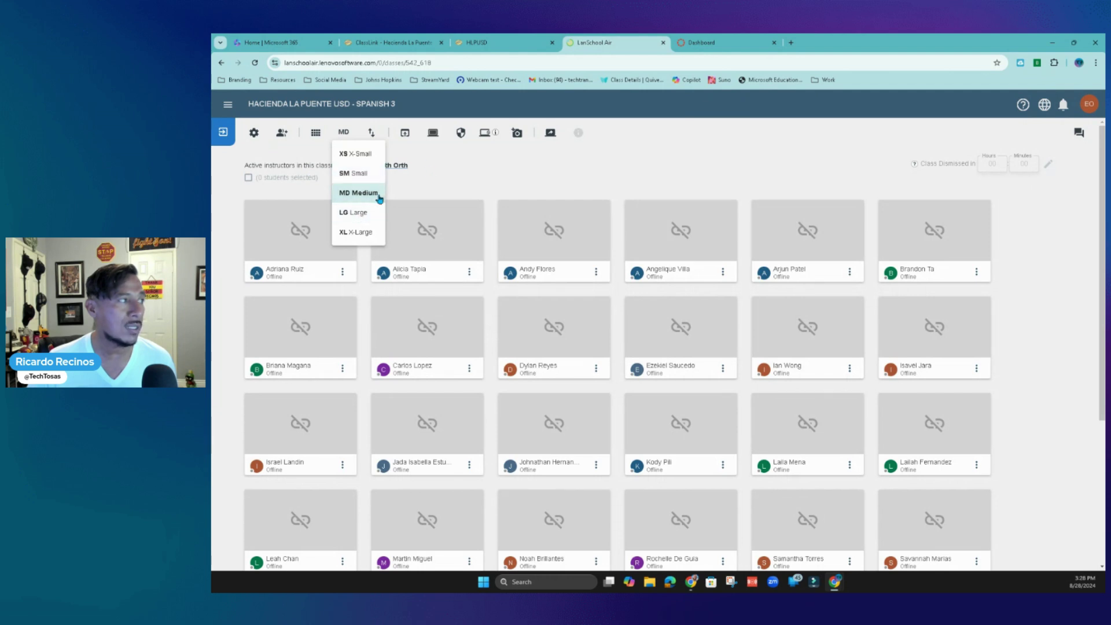
click(365, 173)
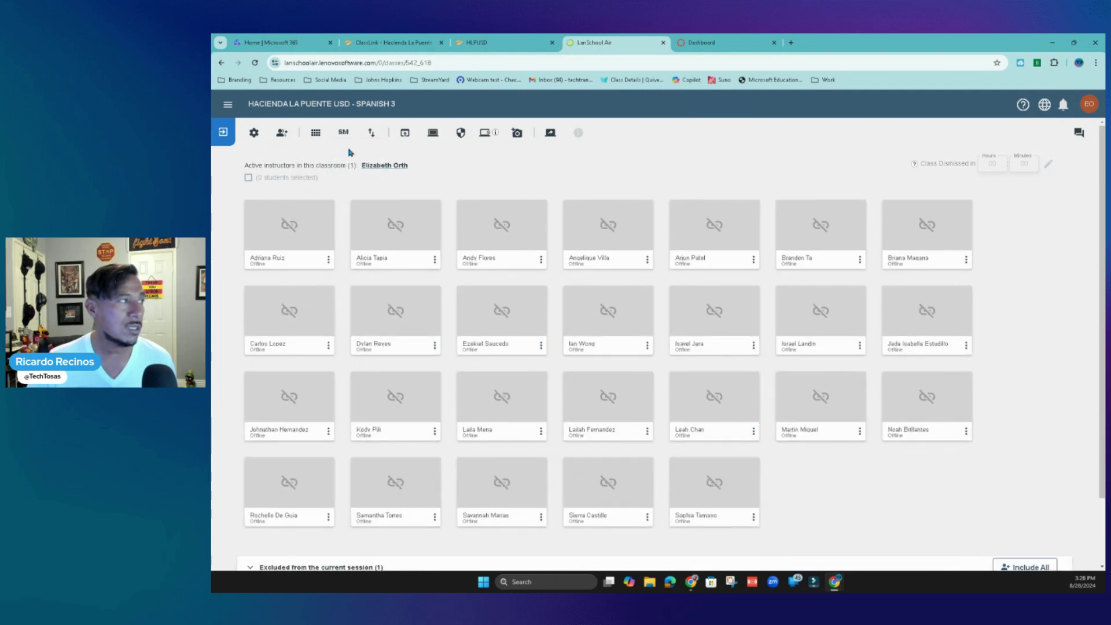
click(316, 133)
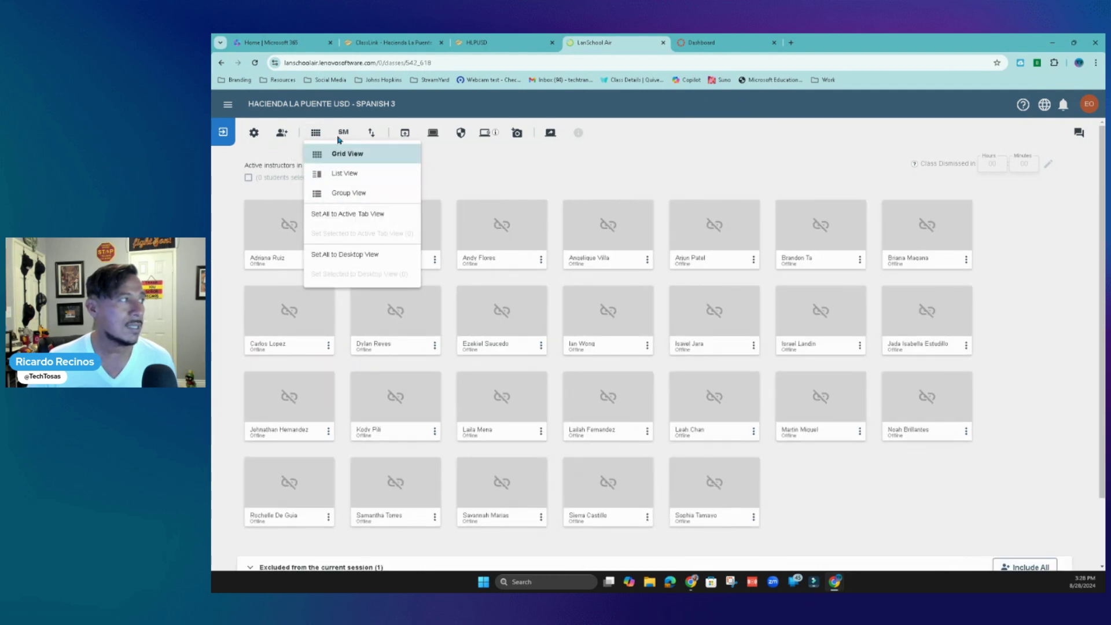
click(343, 152)
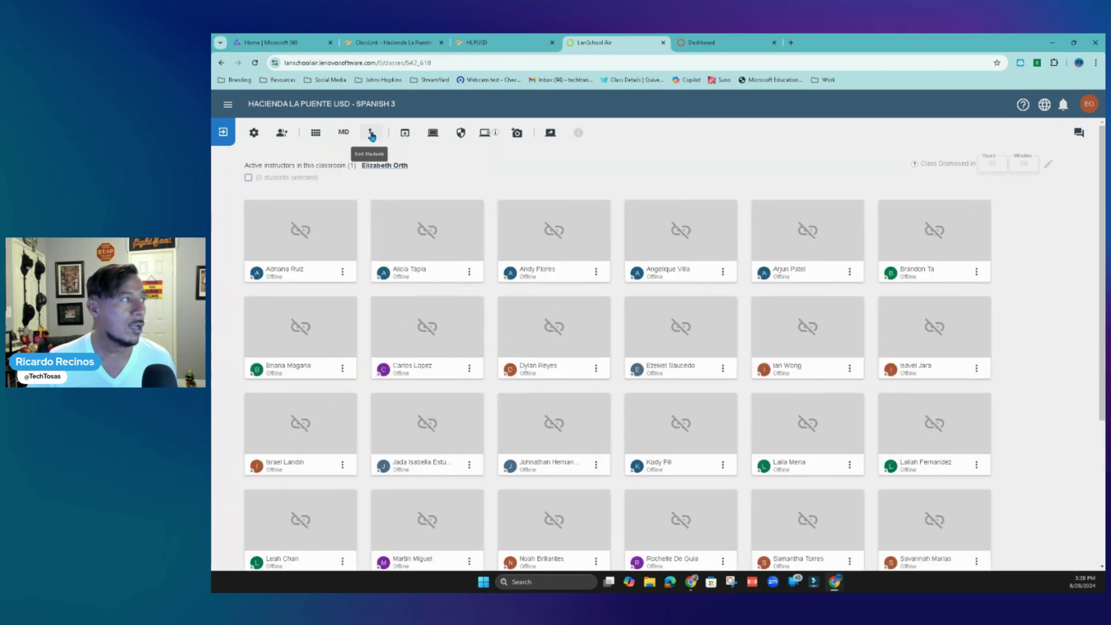
click(370, 135)
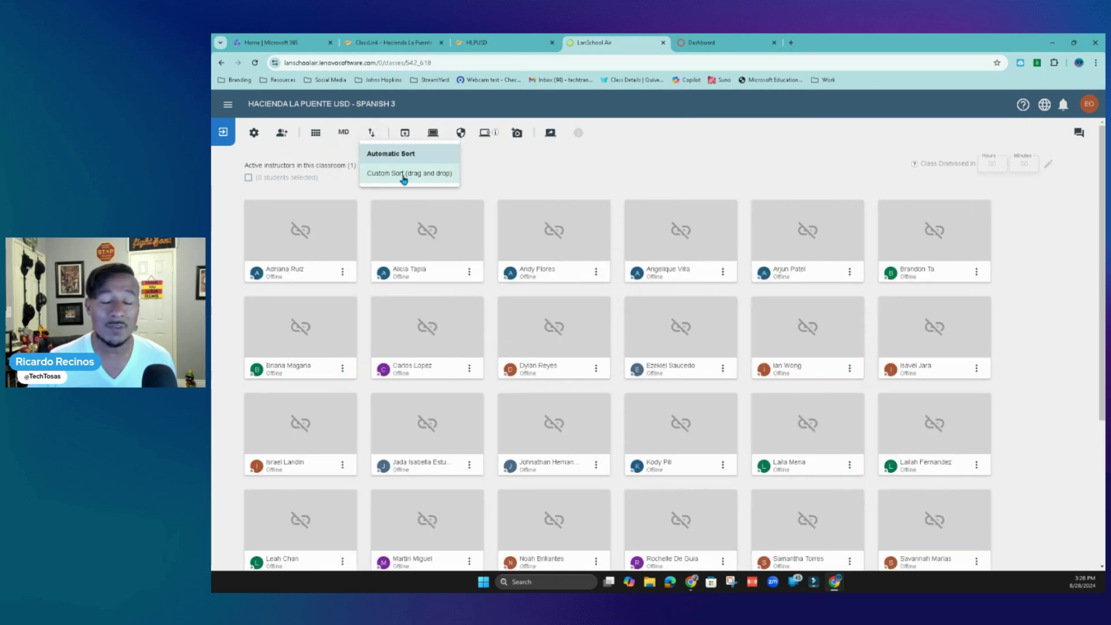
click(514, 181)
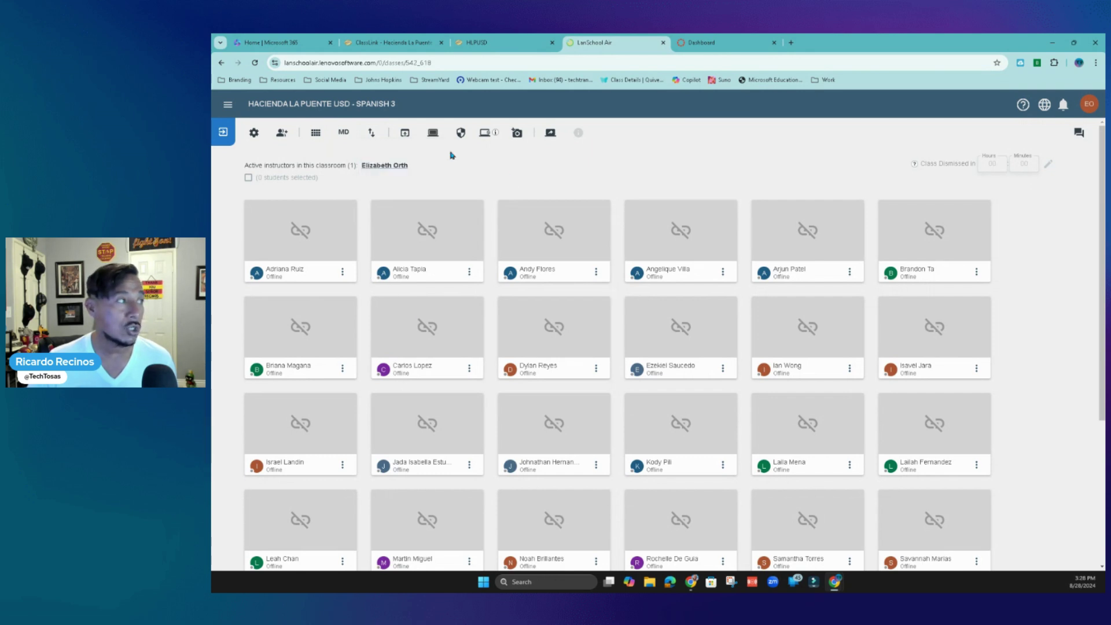
- Preview the Push a website, Blank student screens and first student's action menus, closing each
click(404, 134)
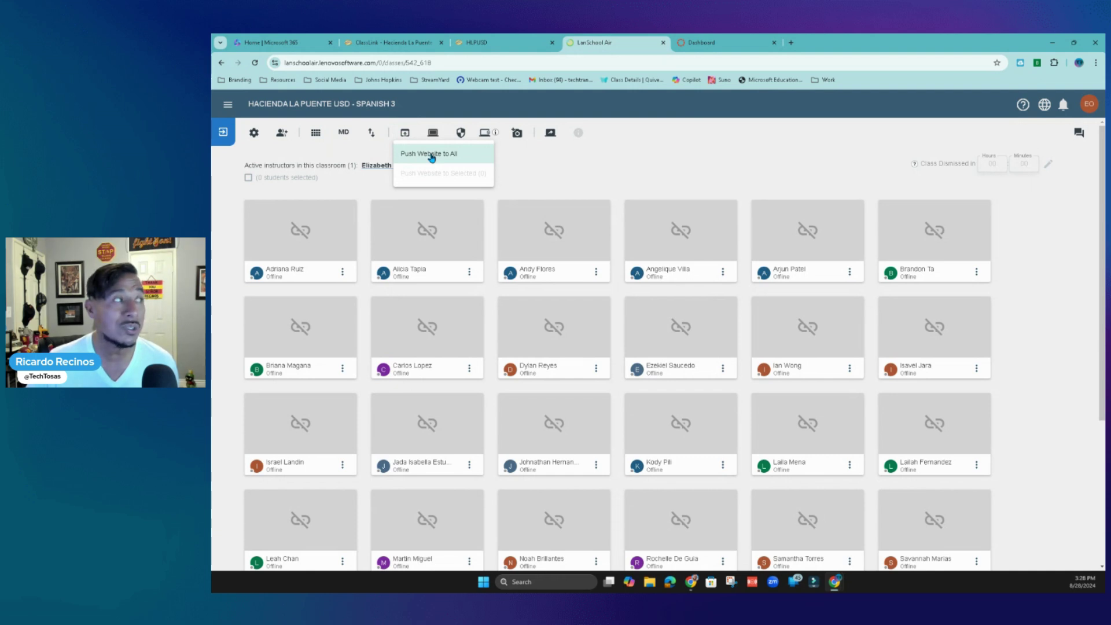
click(560, 178)
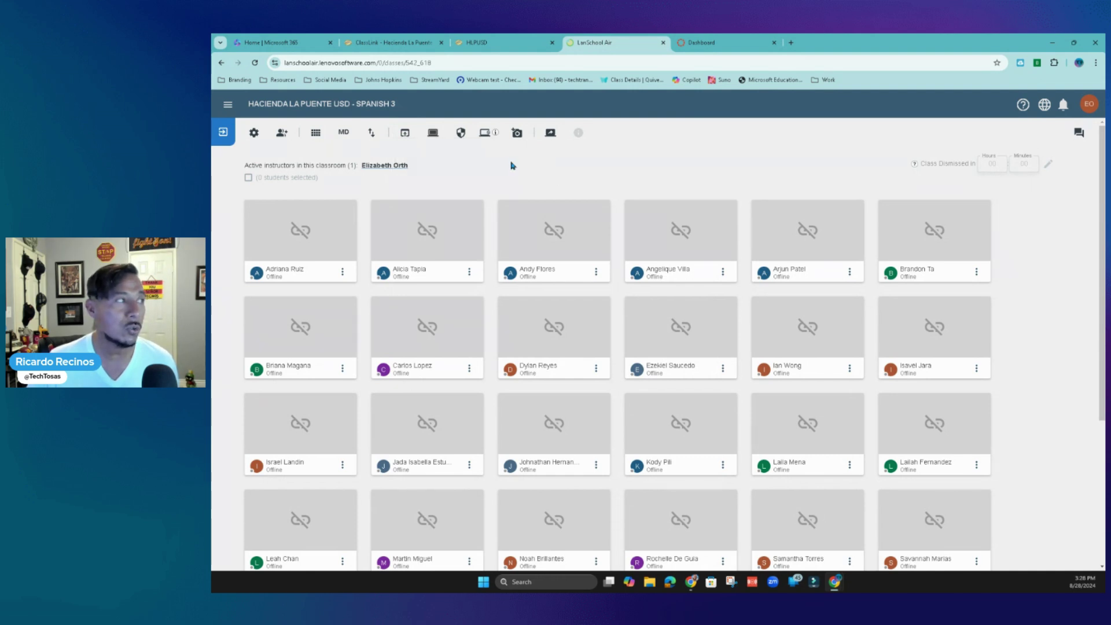
click(431, 134)
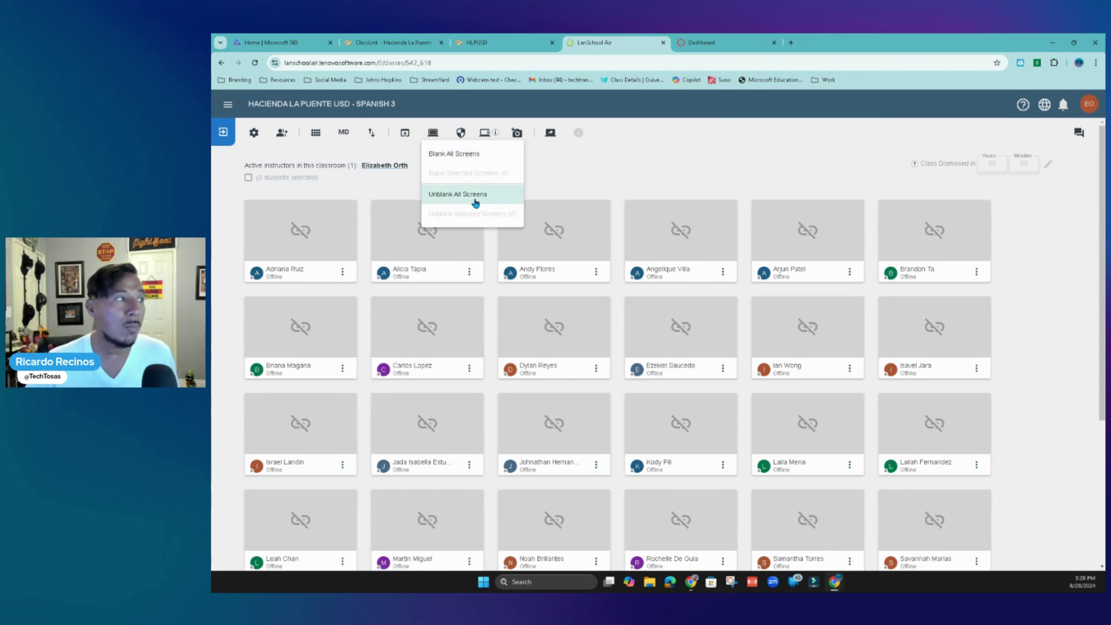
click(649, 181)
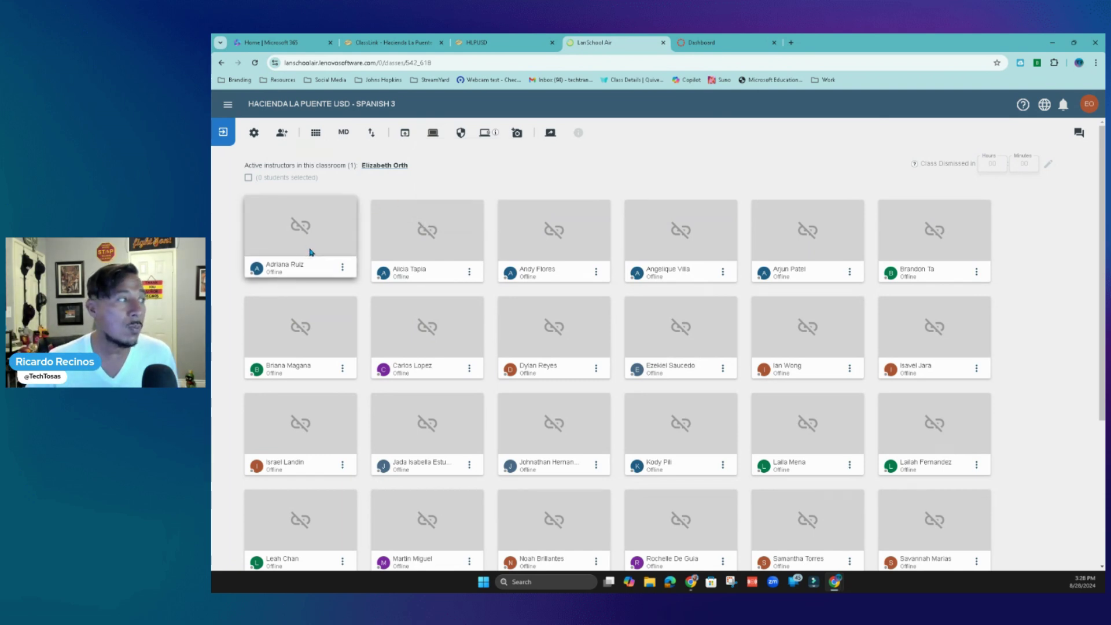
click(343, 271)
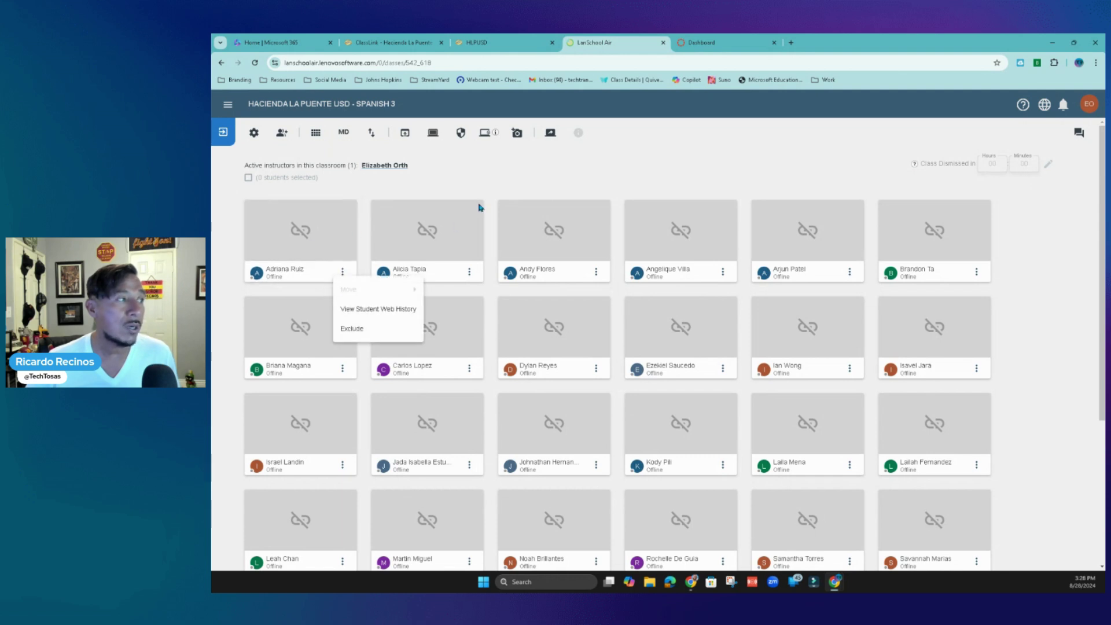
click(342, 271)
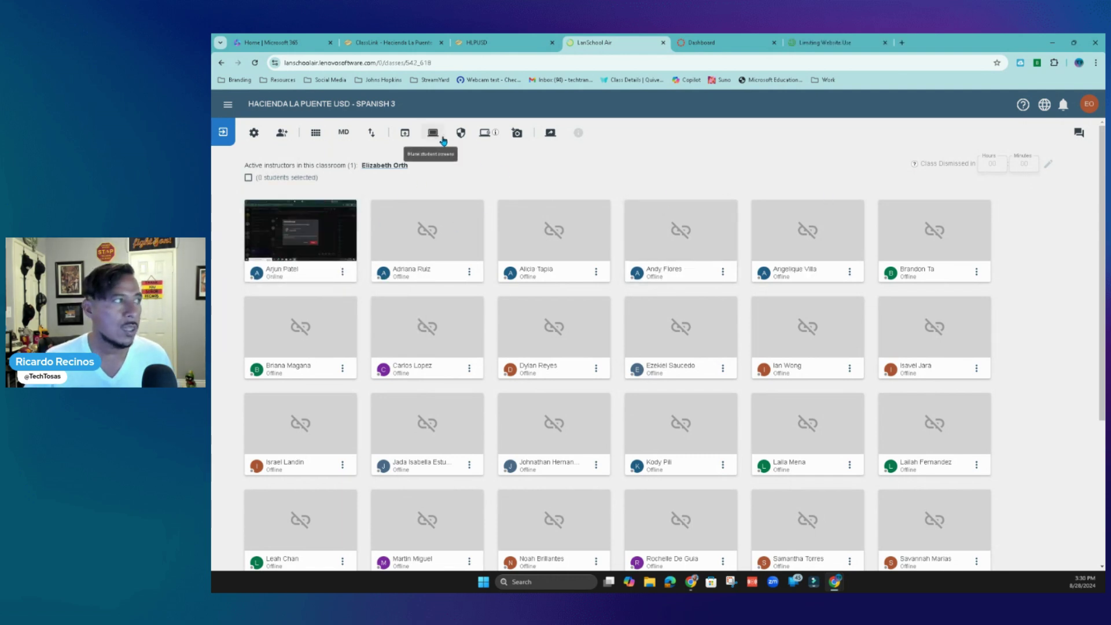
- Open the empty Block Only website list, then view the Limiting Website Use help article
click(461, 133)
click(471, 236)
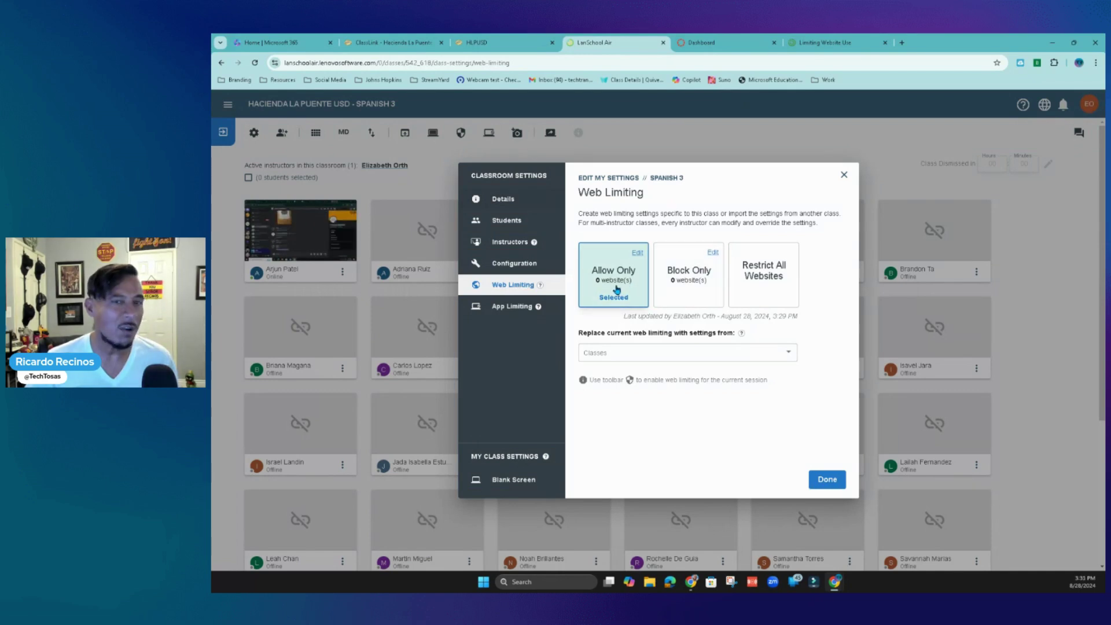
click(712, 253)
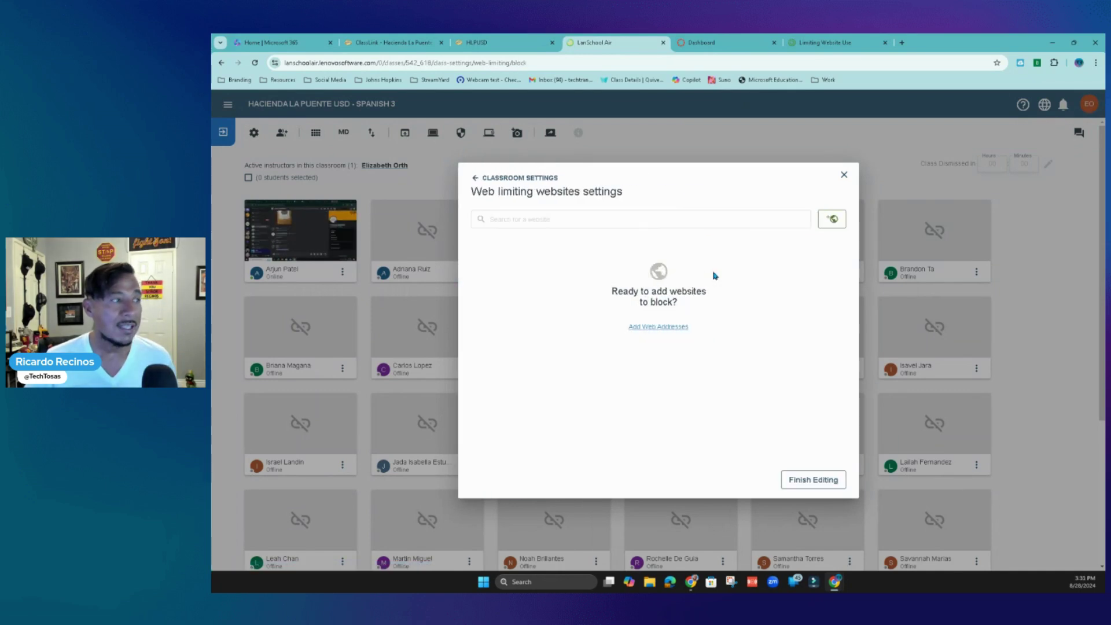
click(811, 46)
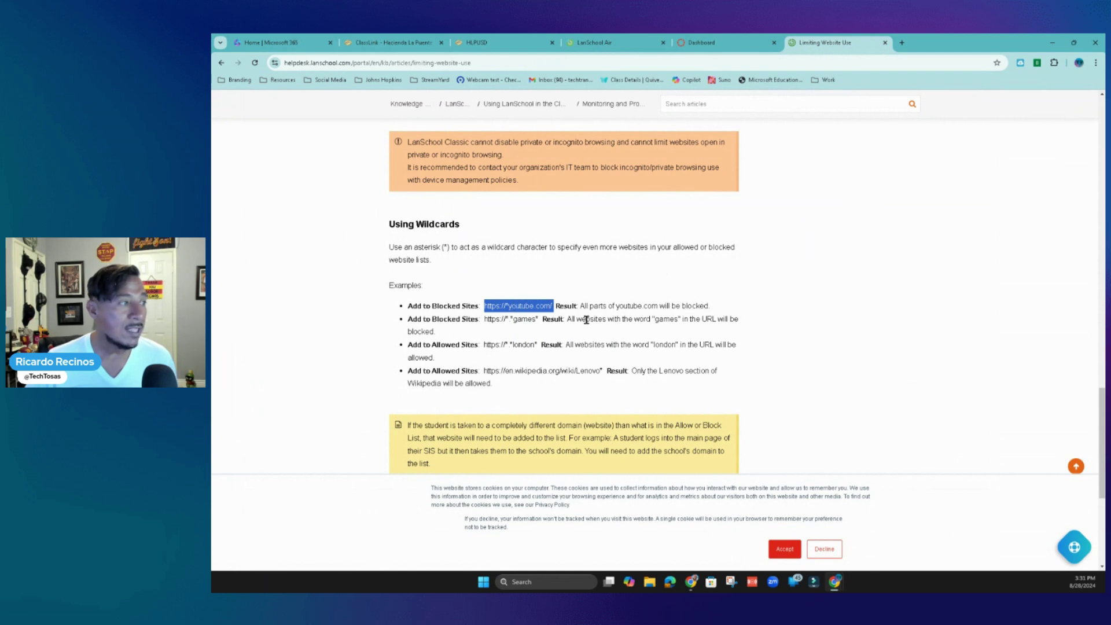
- Copy the youtube.com wildcard example from the help article and add it to the block list
right_click(518, 305)
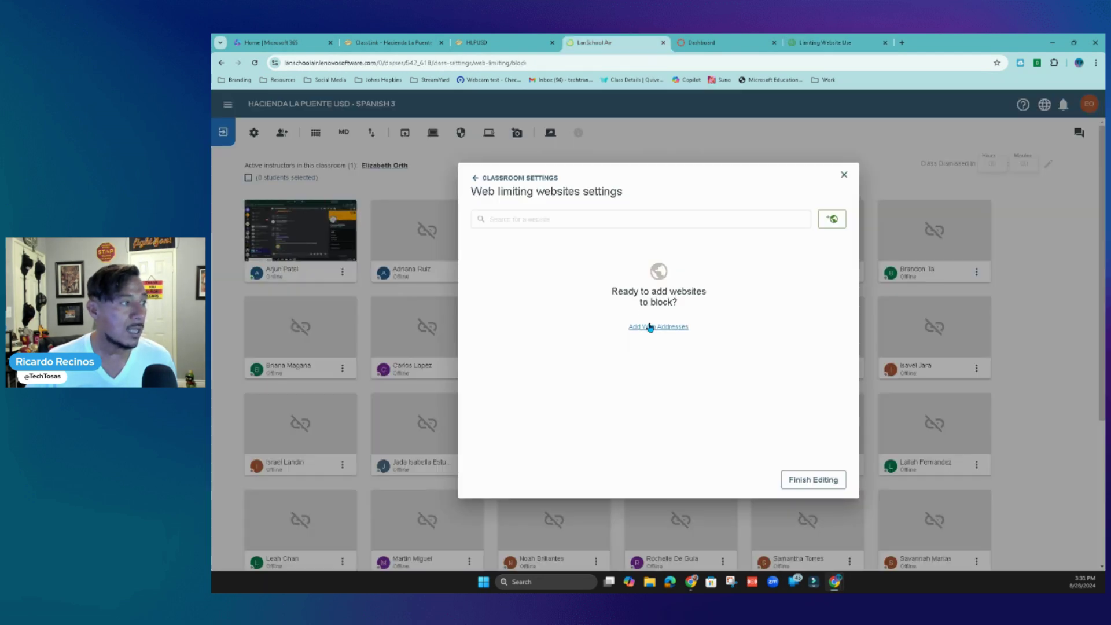
click(649, 324)
right_click(545, 219)
click(575, 307)
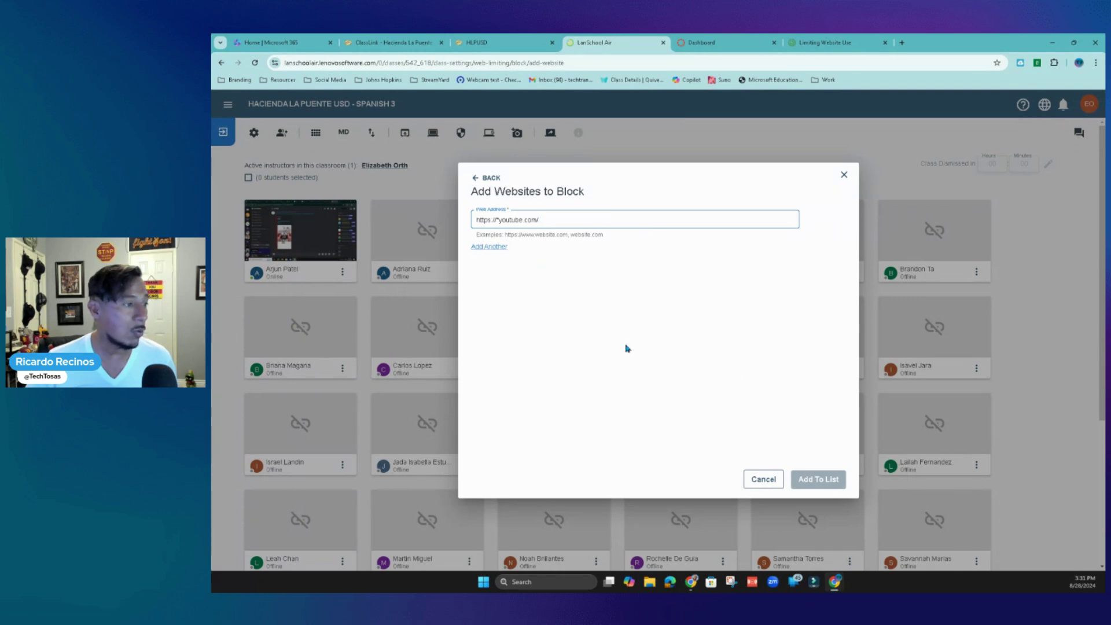
click(490, 247)
key(Return)
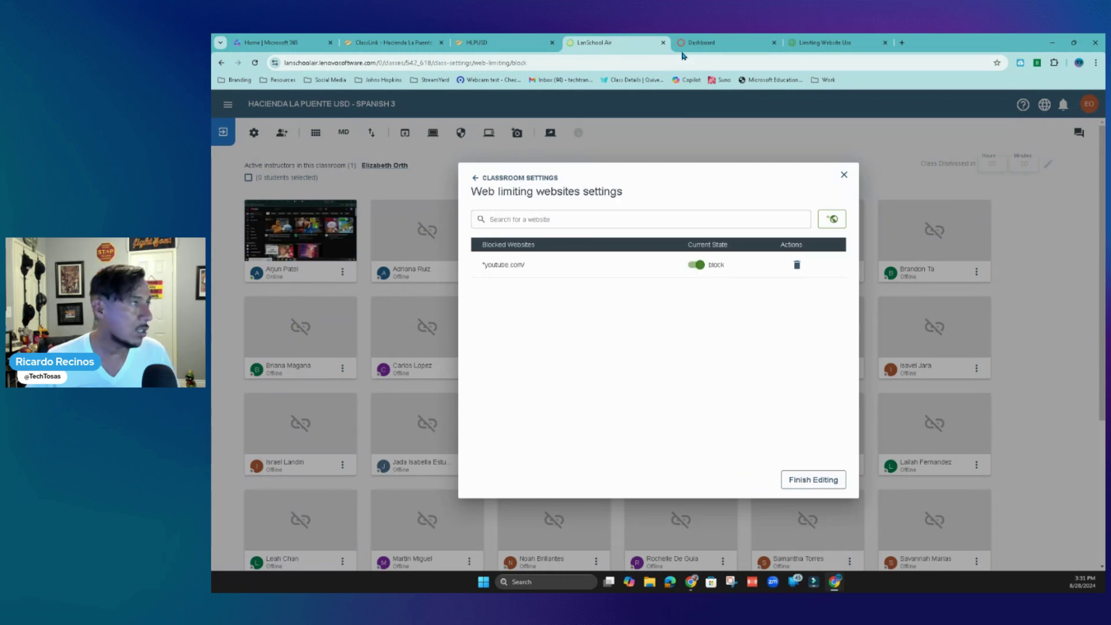
- Copy the games wildcard example from the article and add it to the block list
click(820, 44)
click(496, 327)
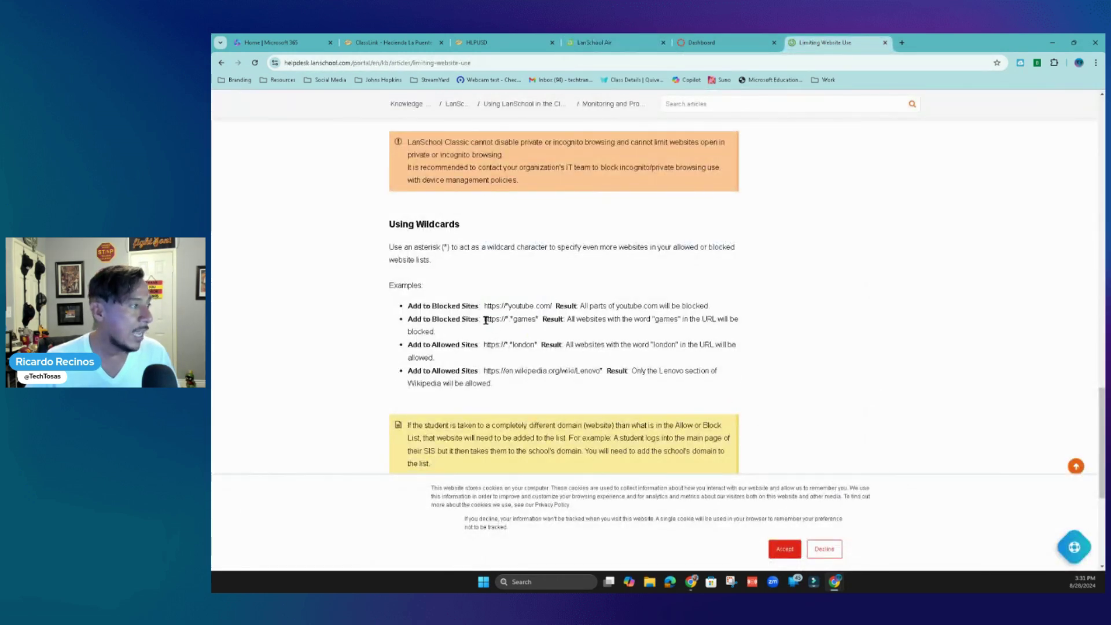
drag(487, 320, 537, 320)
right_click(529, 318)
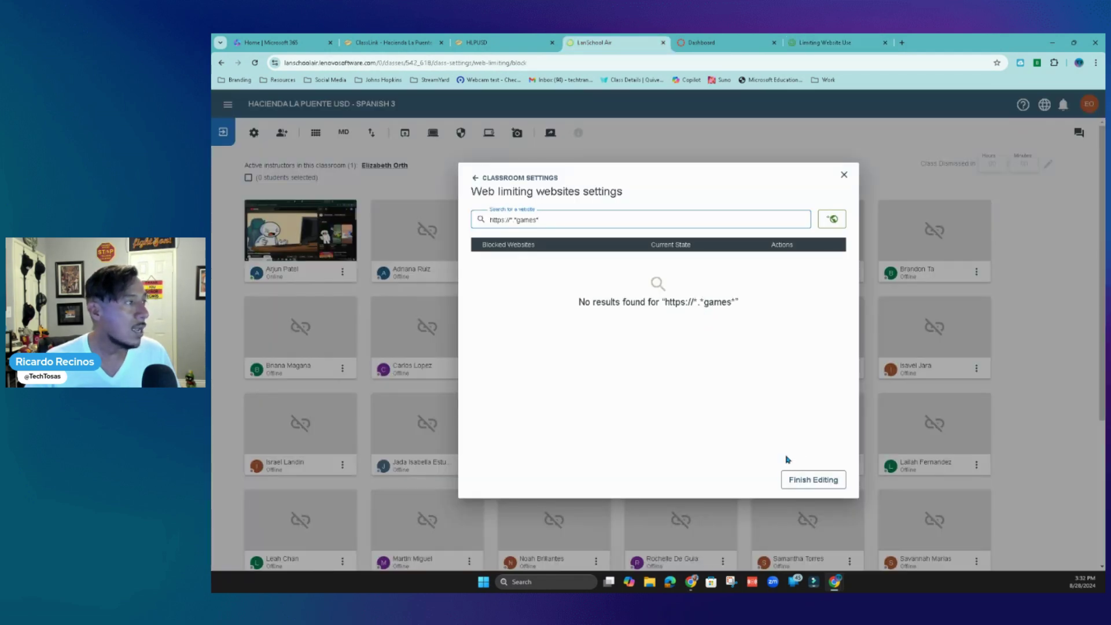
click(831, 219)
click(536, 219)
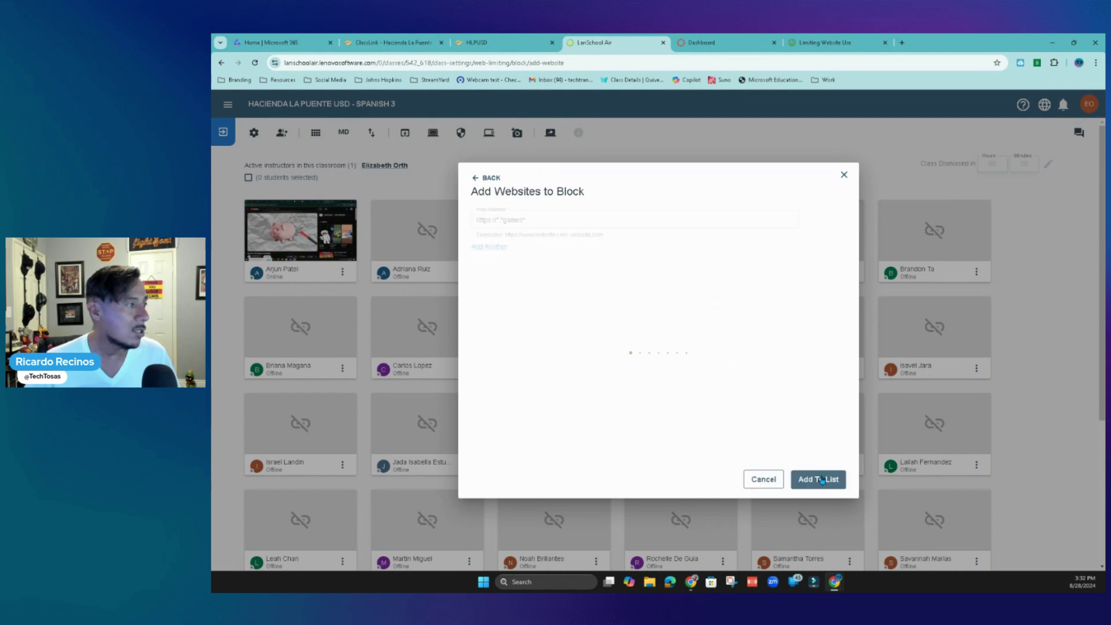
click(816, 479)
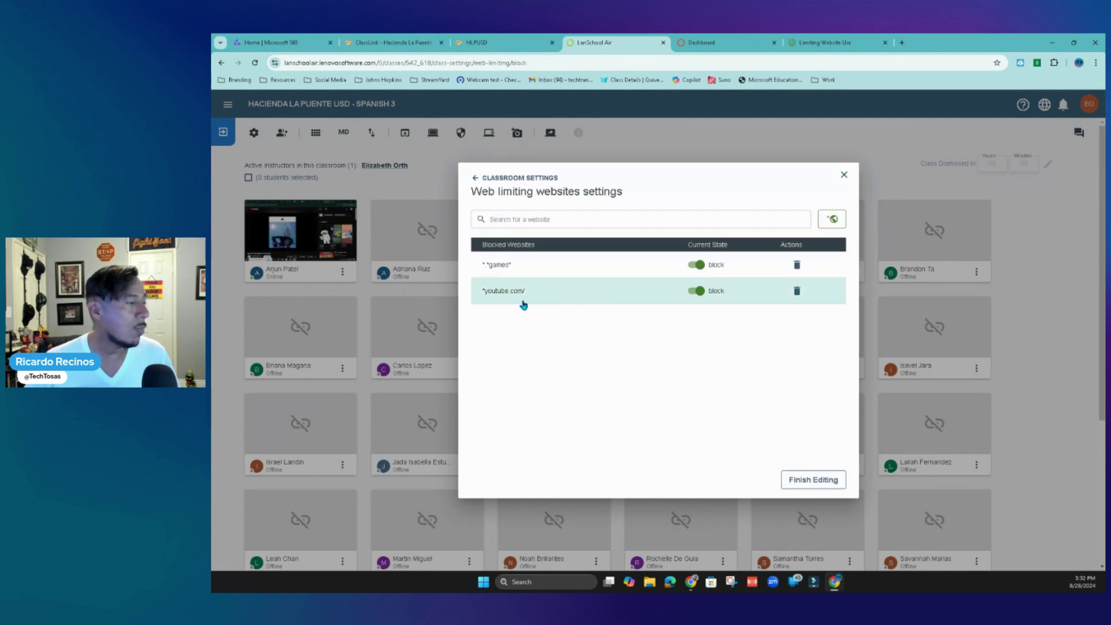
- Delete both the games and youtube wildcard entries, leaving the block list empty
click(797, 264)
click(826, 207)
click(476, 178)
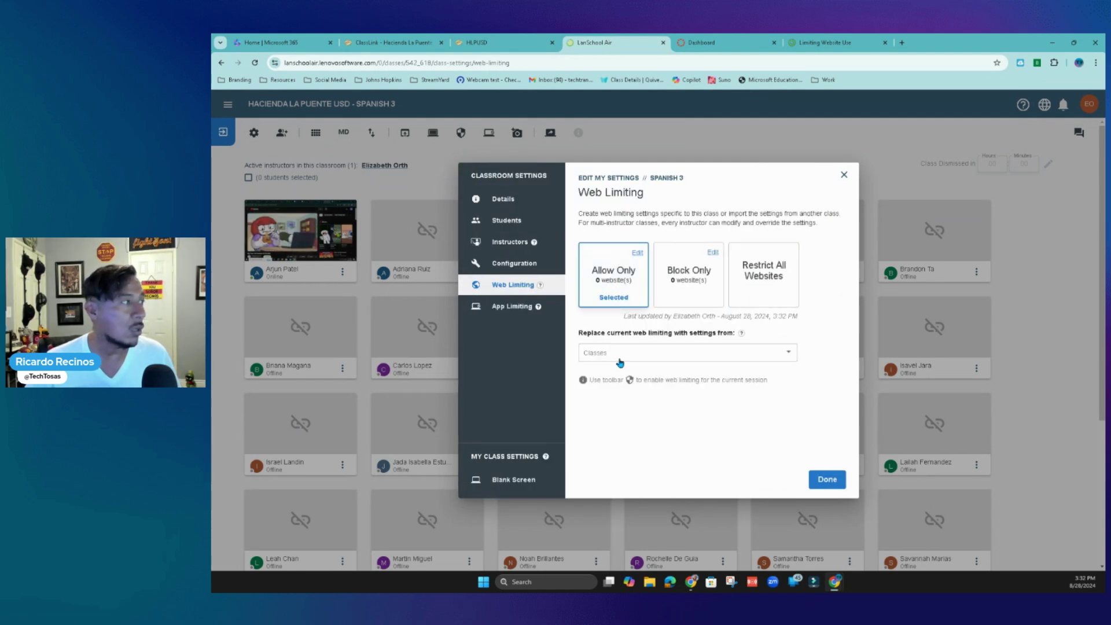
- Open the App Limiting Allow Only list and begin adding applications
key(Escape)
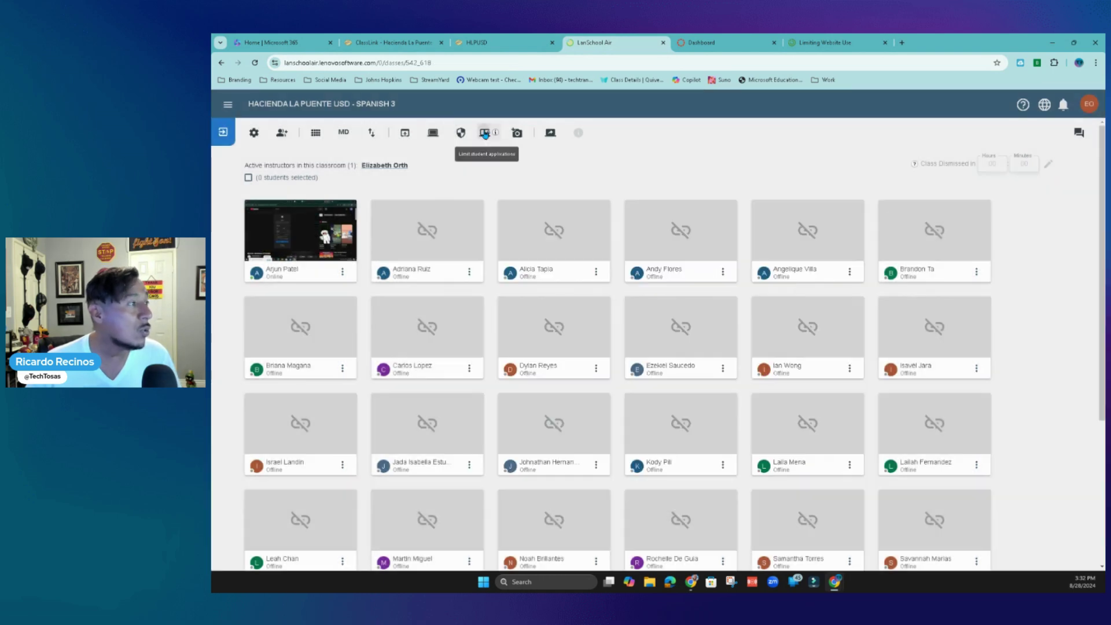
click(486, 134)
click(503, 235)
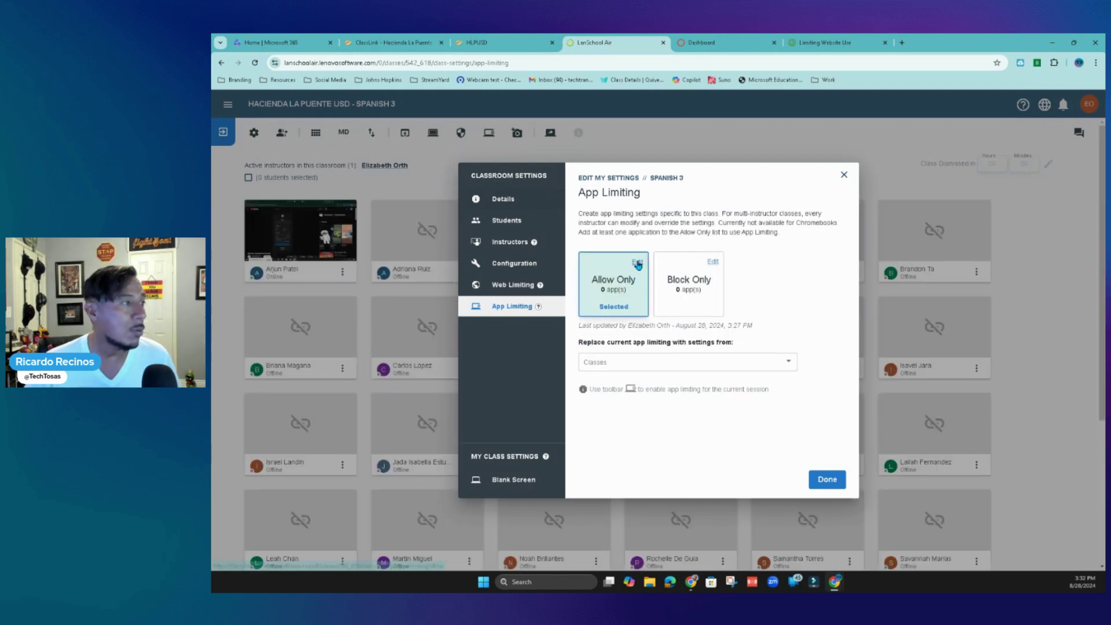
click(636, 263)
click(659, 326)
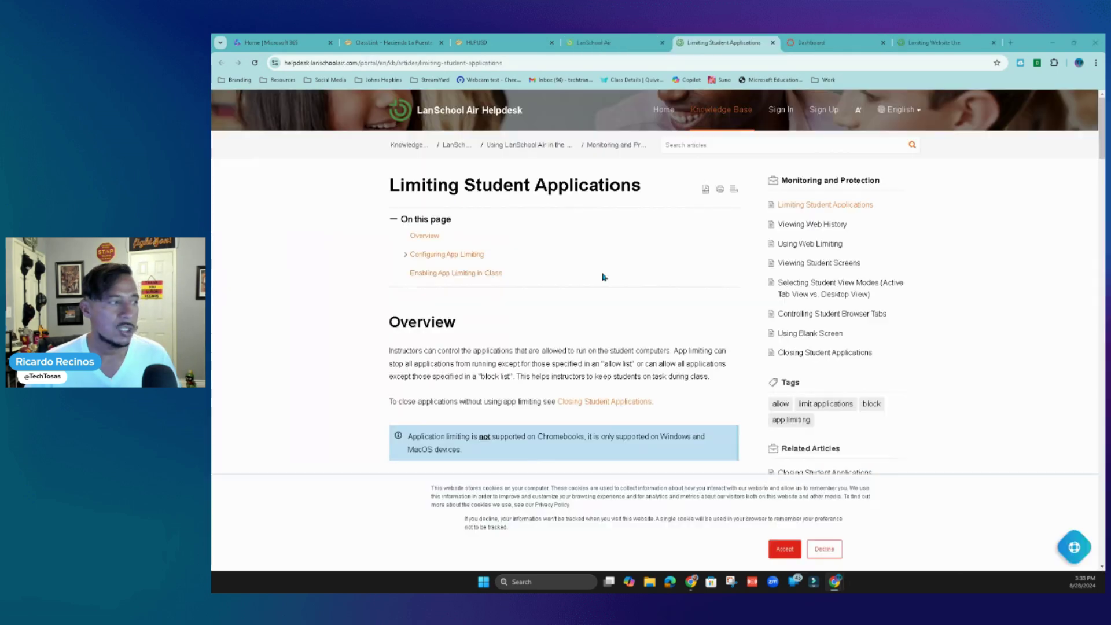
- Read the Limiting Student Applications article down to Add To List, then return to SPANISH 3
scroll(602, 271, down, 4)
scroll(603, 277, down, 7)
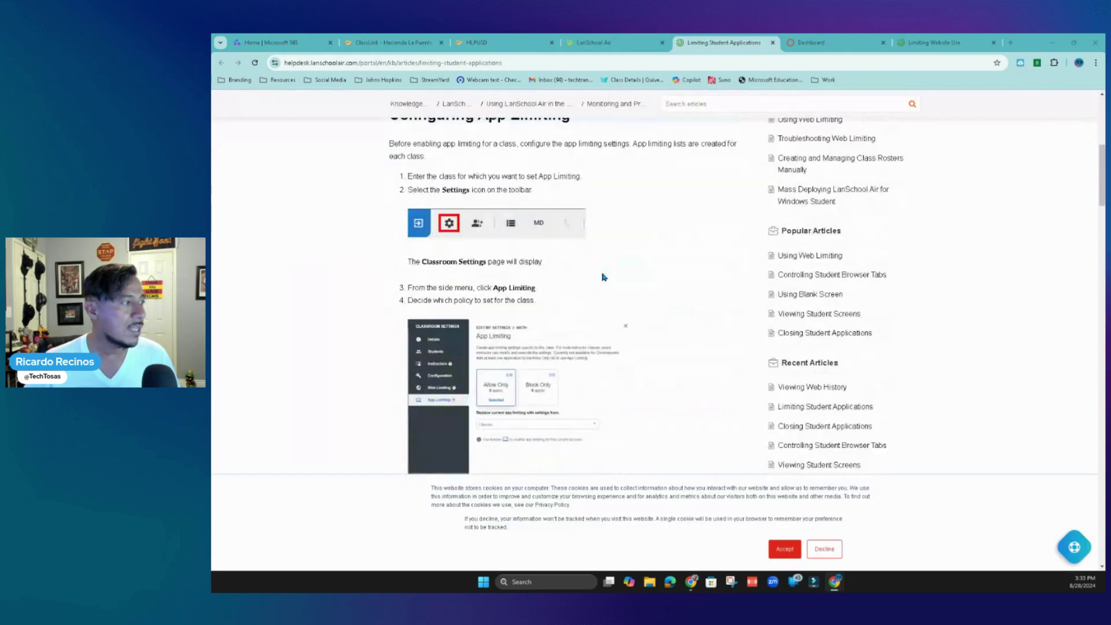
scroll(601, 275, down, 3)
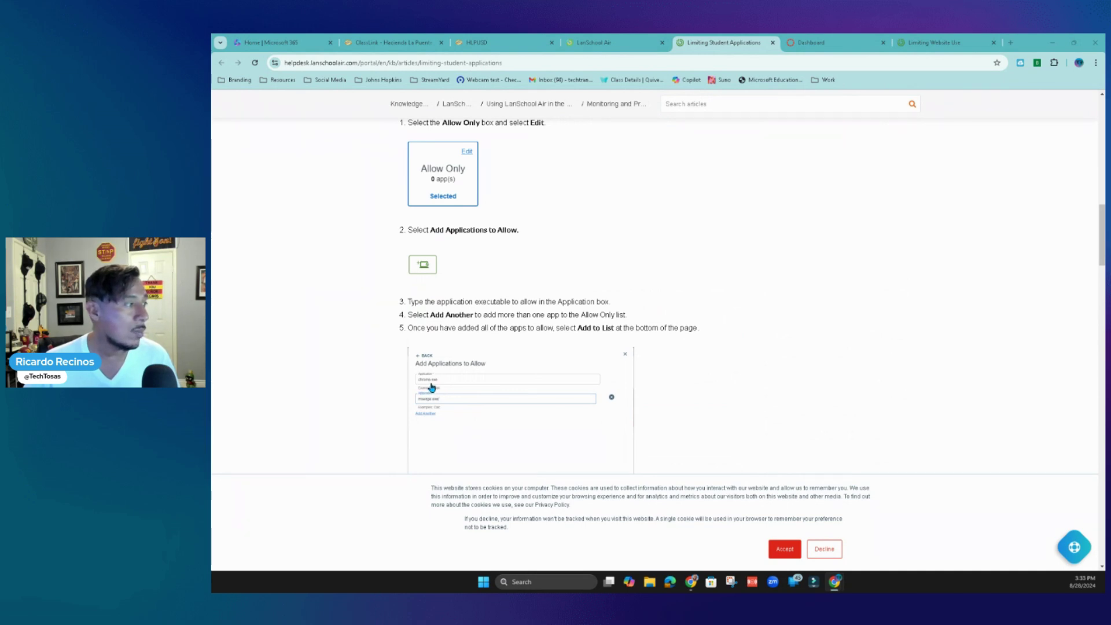
scroll(433, 388, down, 1)
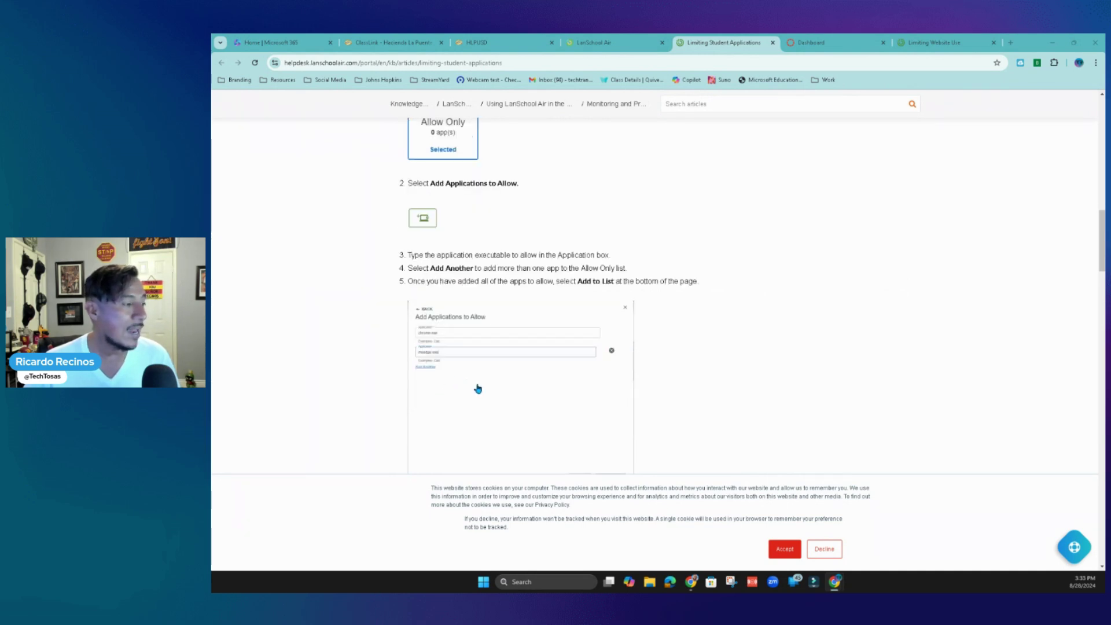
scroll(476, 389, down, 1)
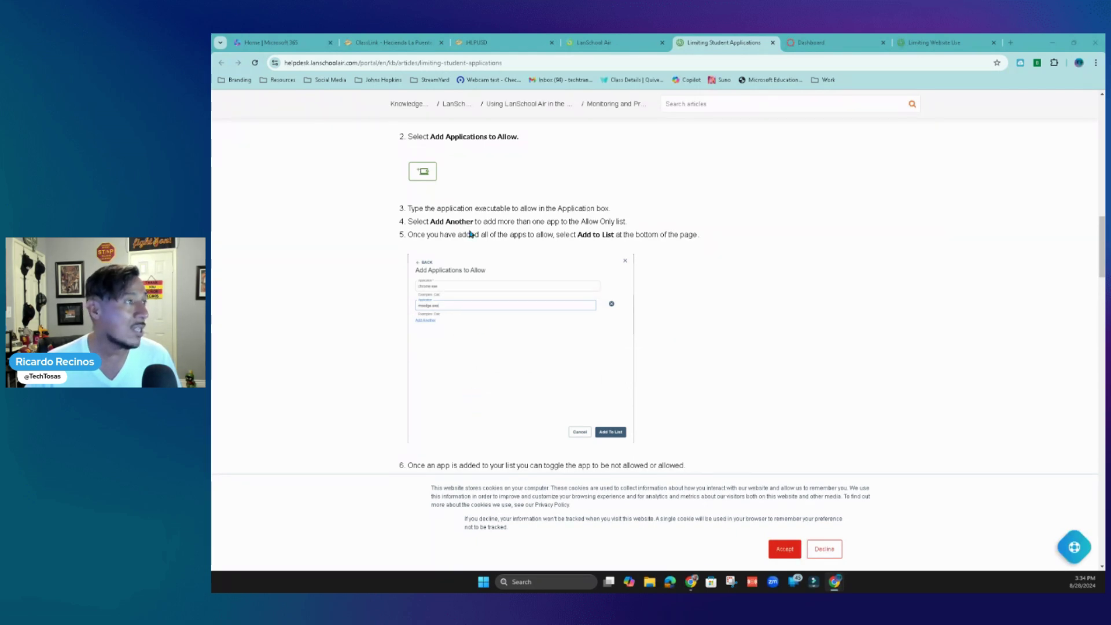
click(590, 42)
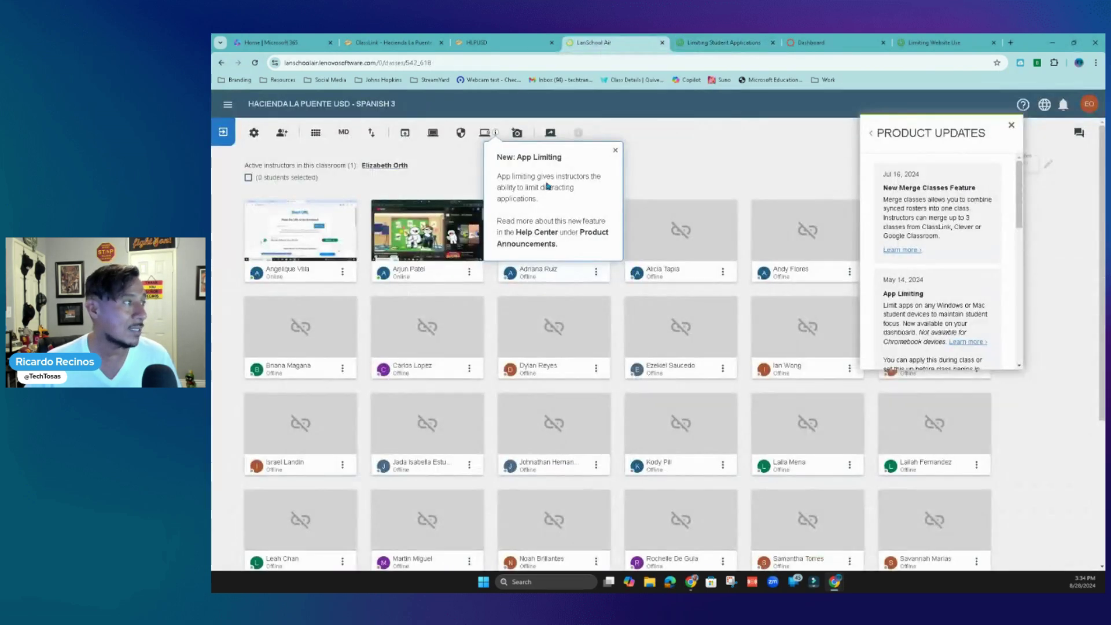
- Dismiss the App Limiting announcement and look over the screenshot and student action menus
click(614, 150)
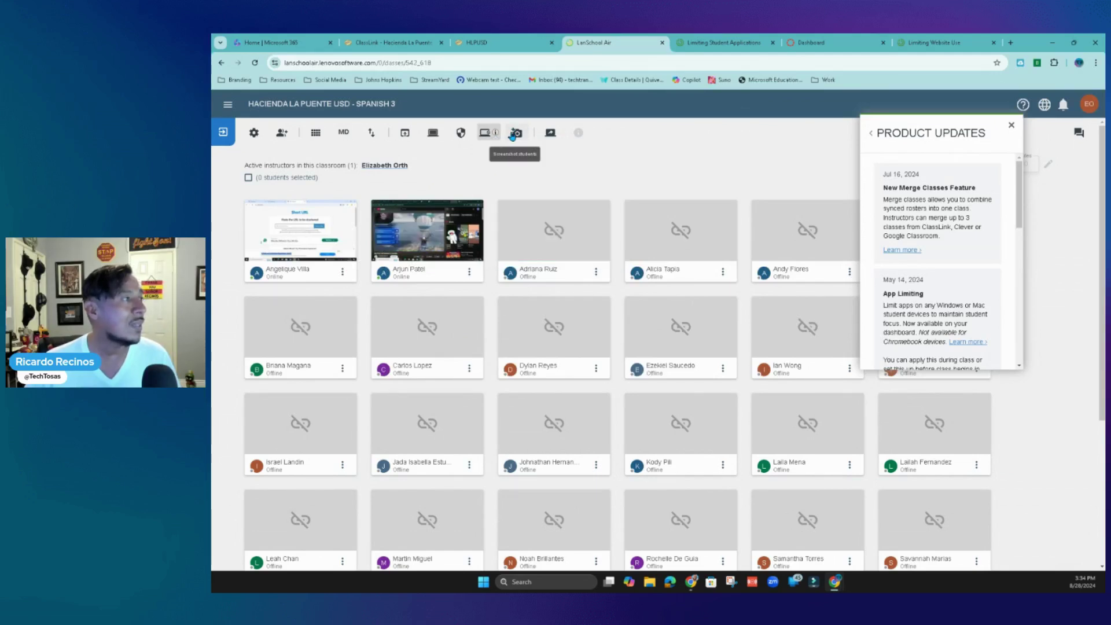
click(516, 135)
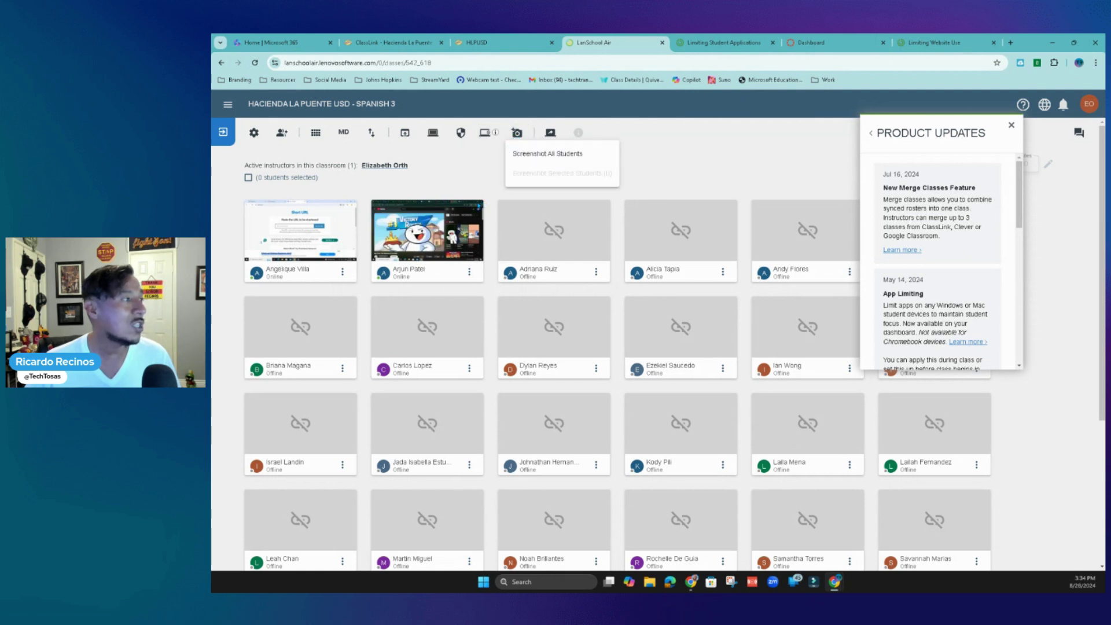
click(469, 272)
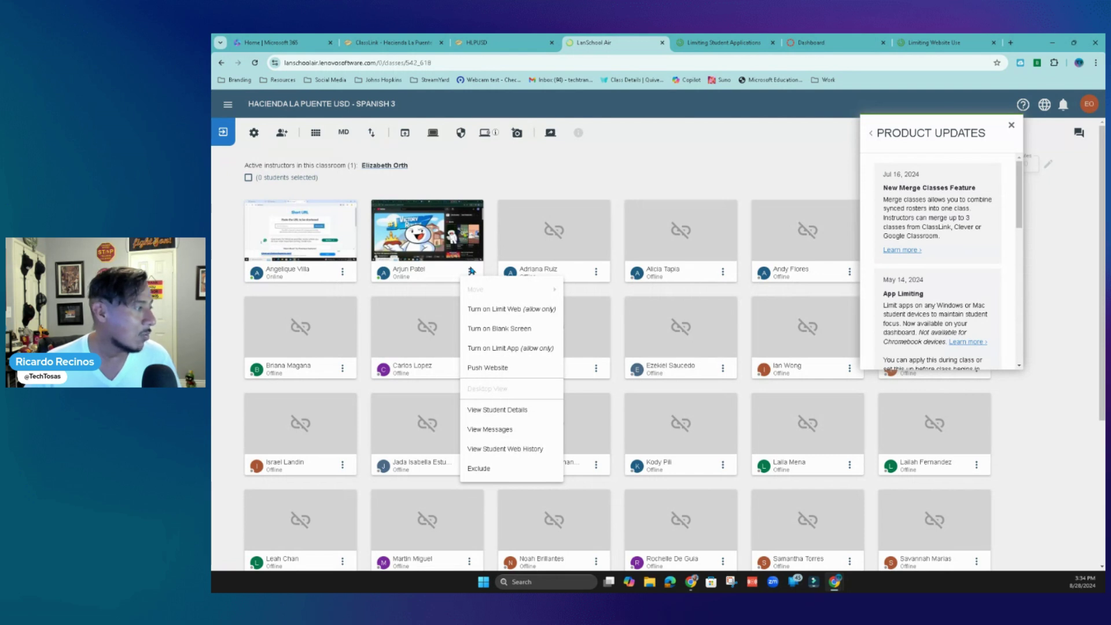
click(489, 223)
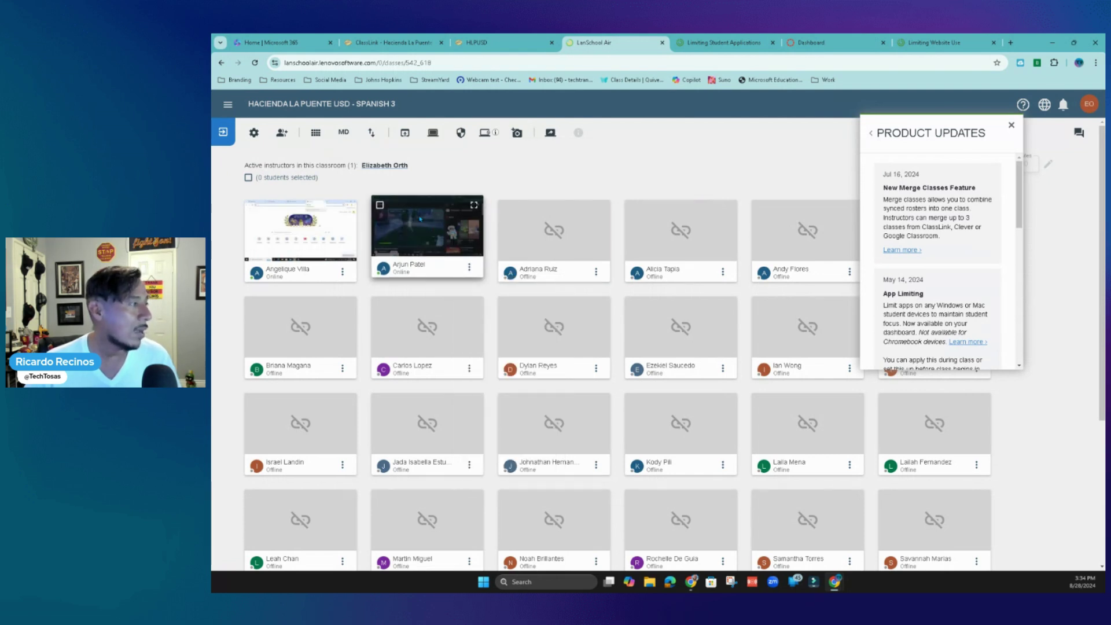
- Screenshot one selected student's screen as a zip download, then close Product Updates
click(379, 204)
click(517, 132)
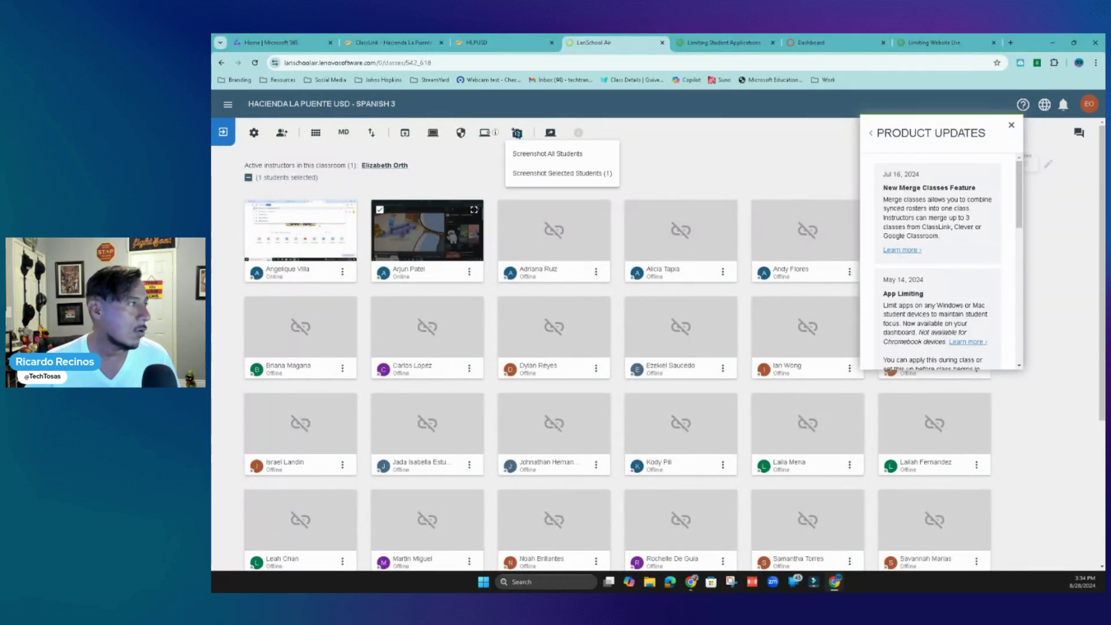
click(578, 173)
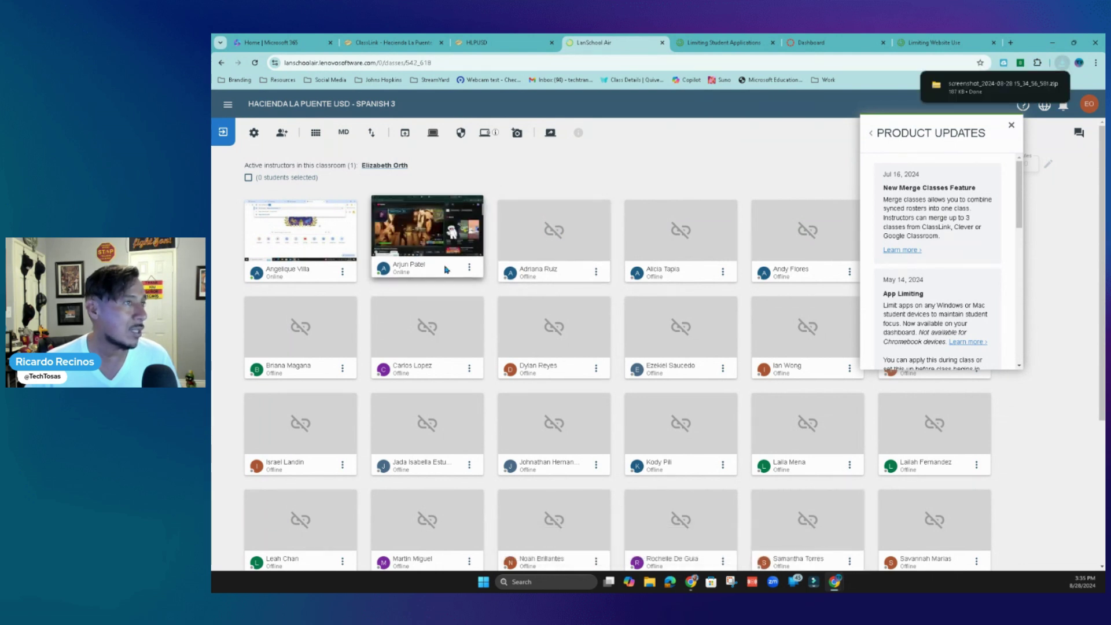
mouse_move(966, 85)
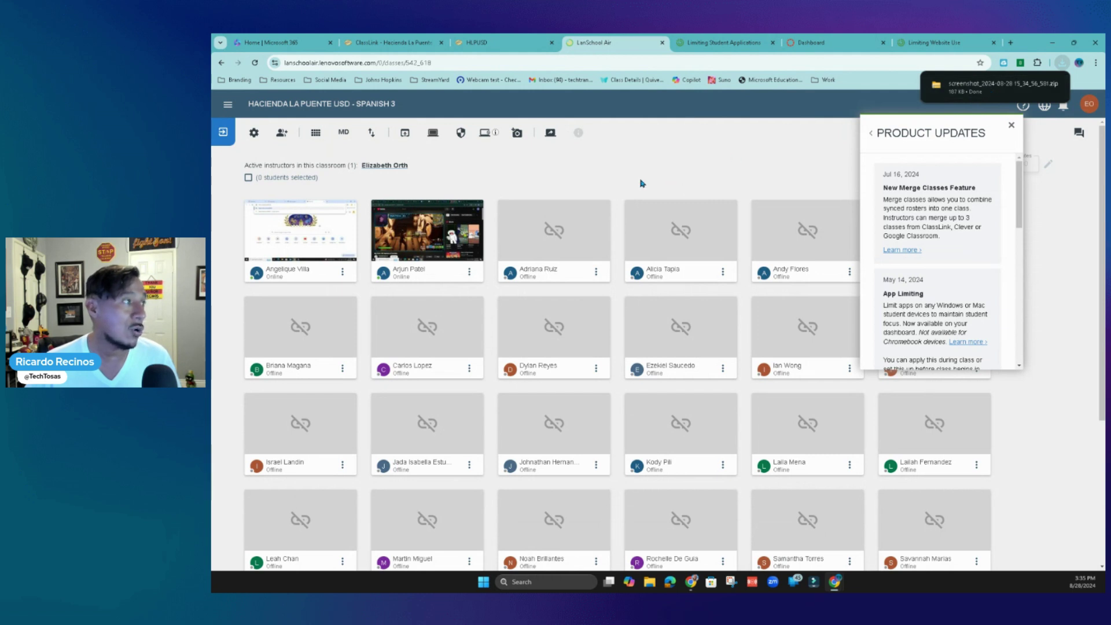
click(1010, 125)
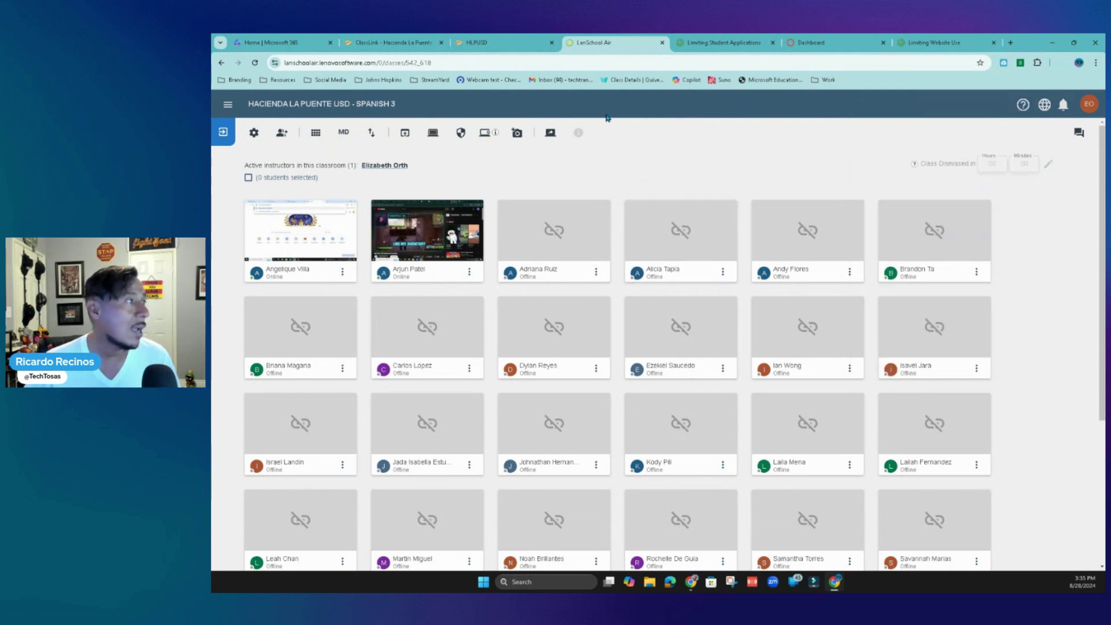
click(550, 132)
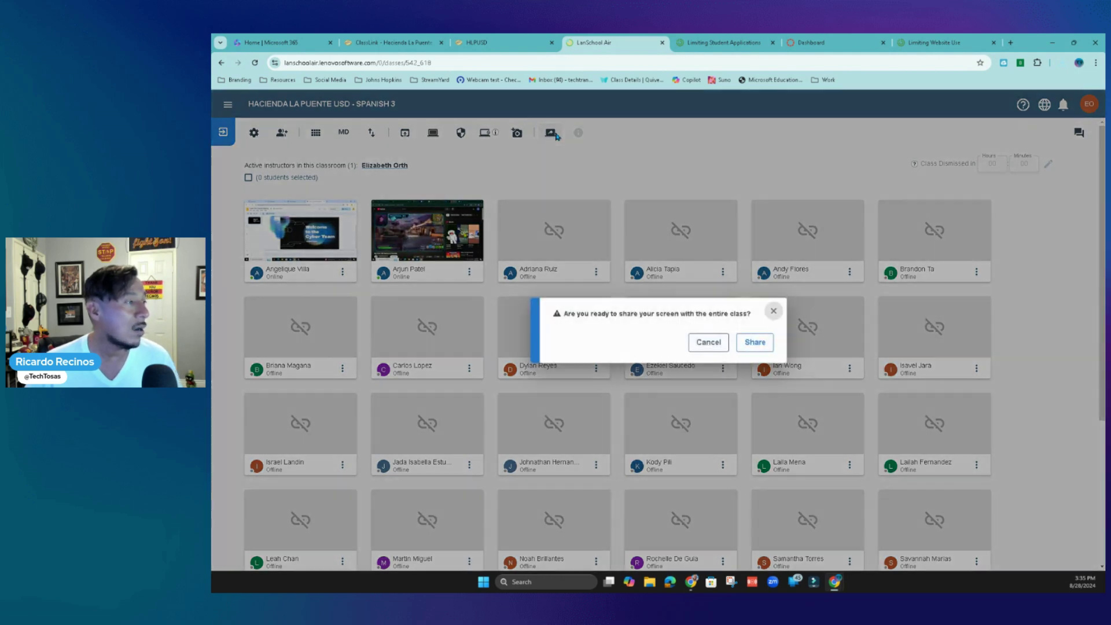
click(720, 347)
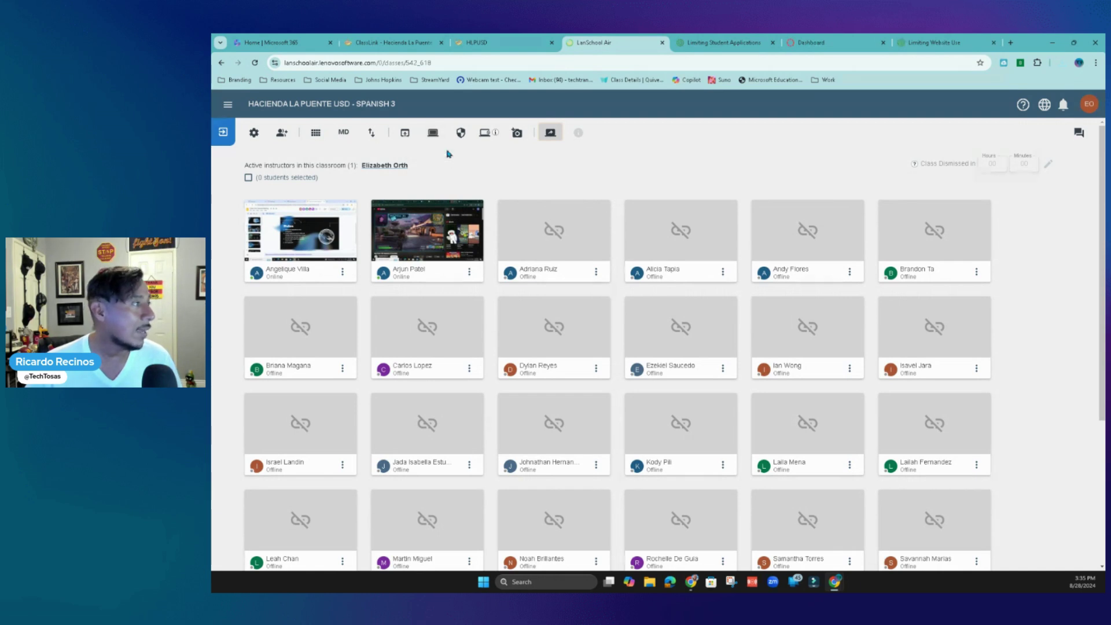
click(432, 134)
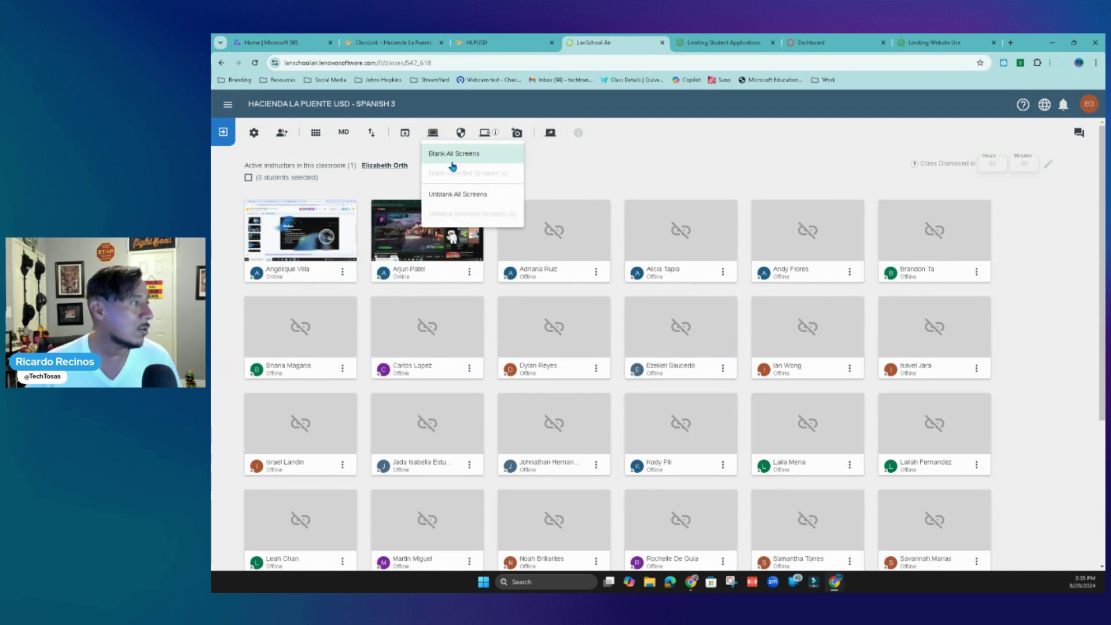
click(477, 156)
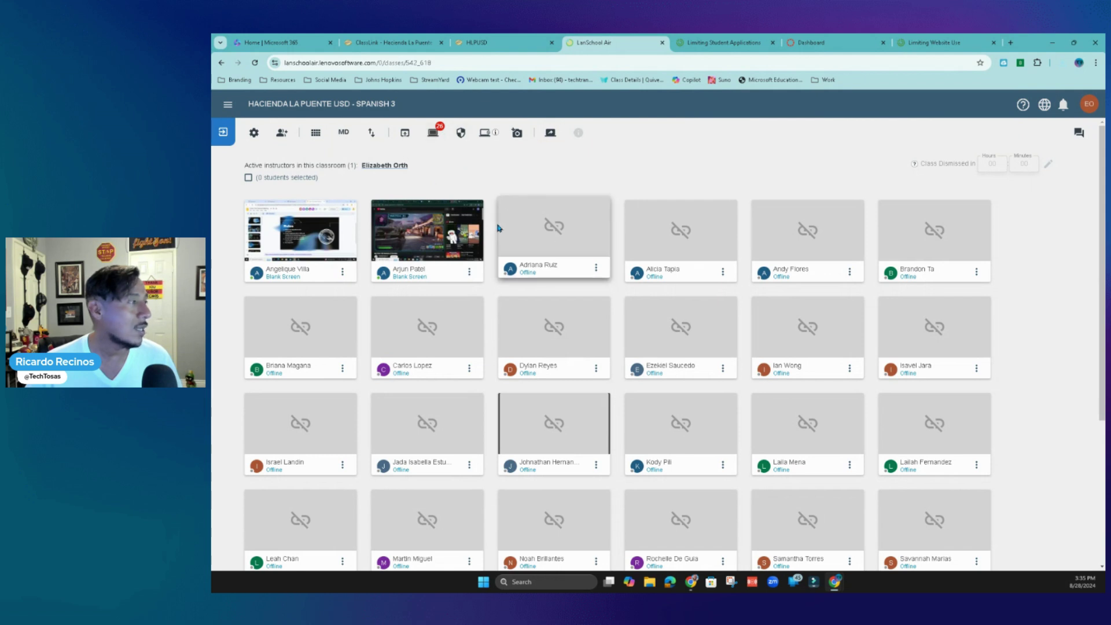
mouse_move(399, 208)
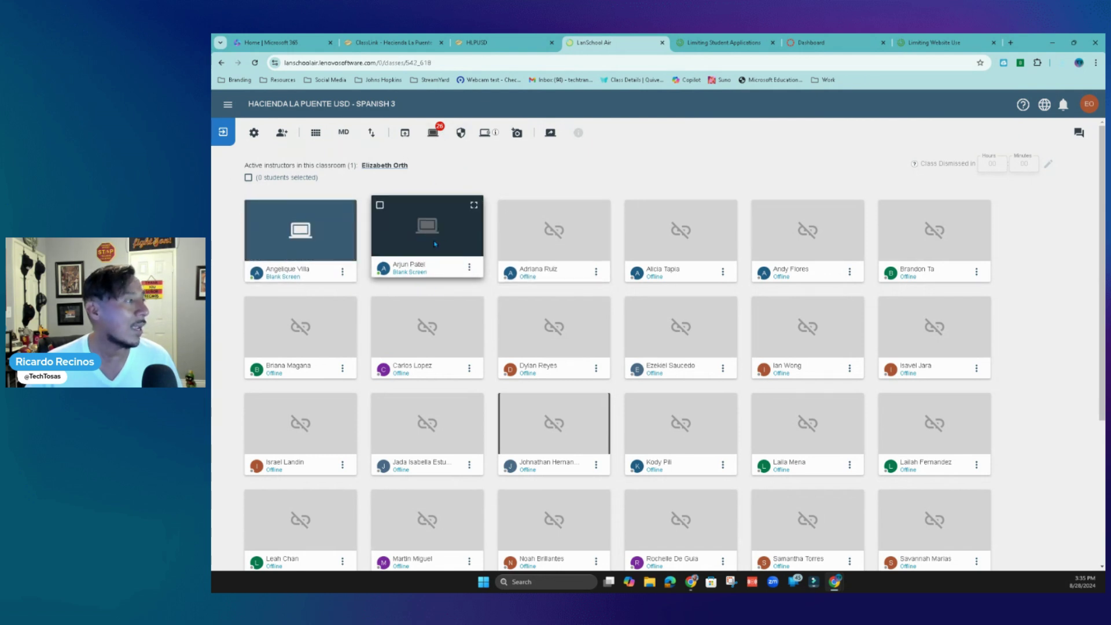
click(432, 133)
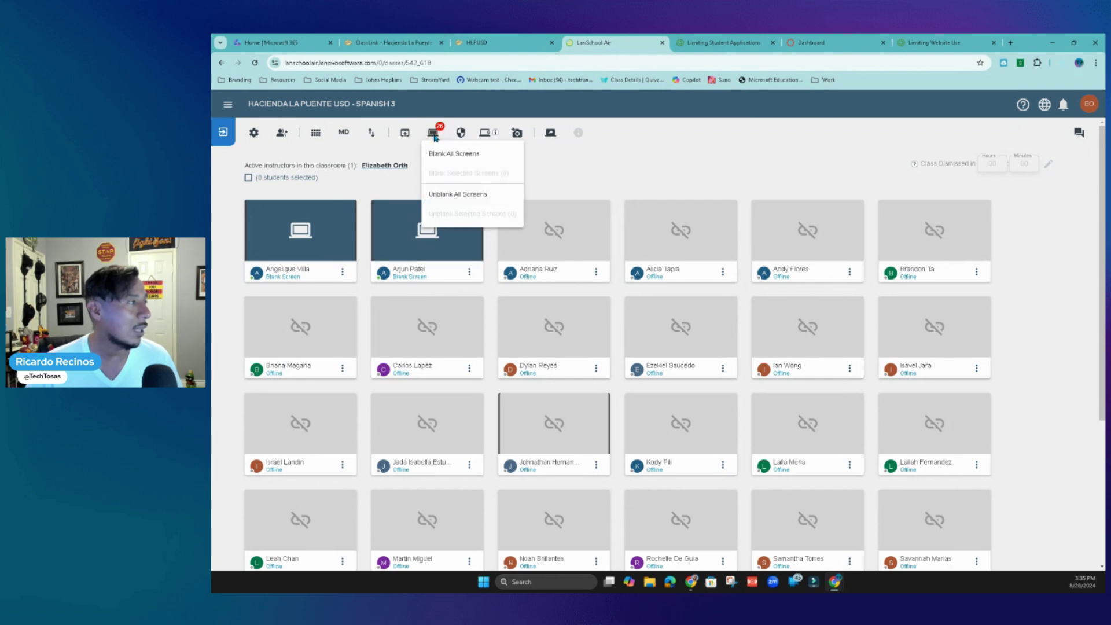
click(470, 194)
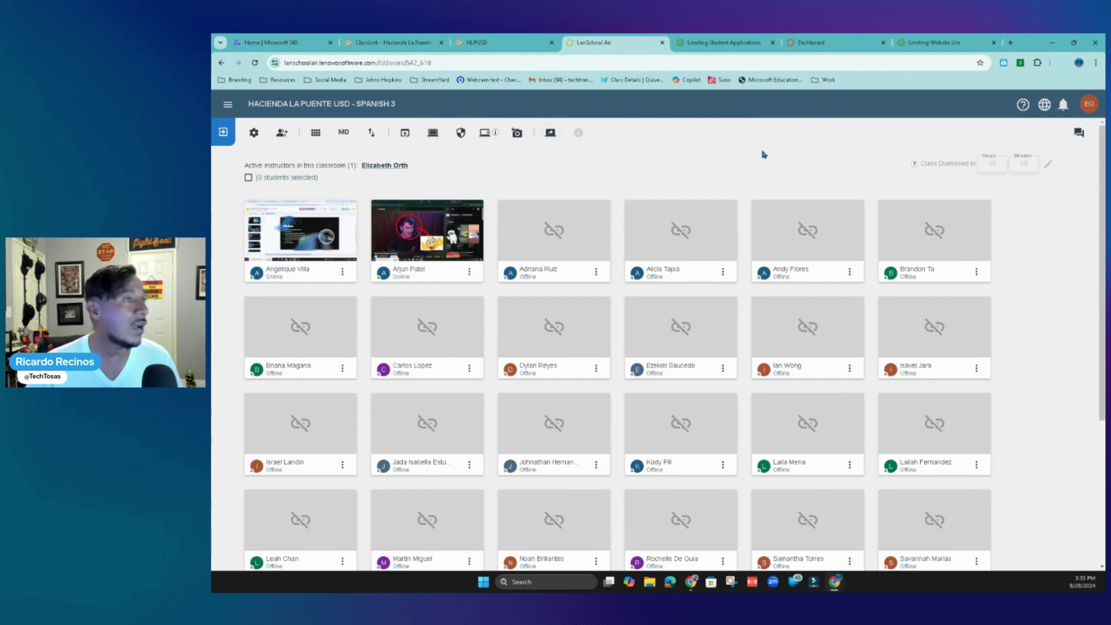
- Open the class chat panel, then exit SPANISH 3 back to My Classes
click(1077, 134)
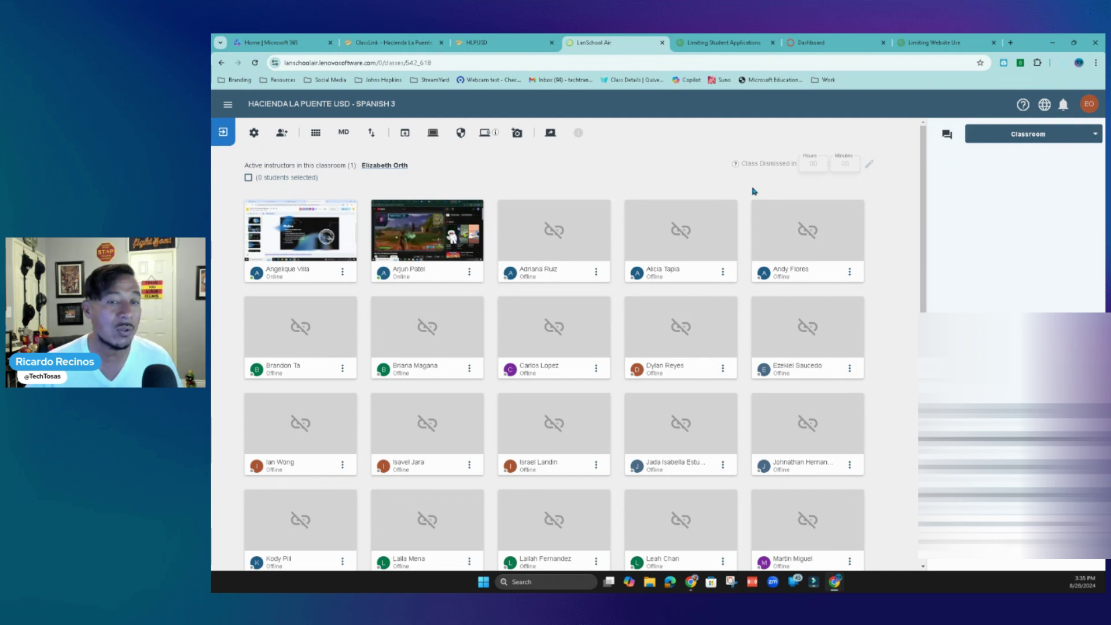
click(221, 132)
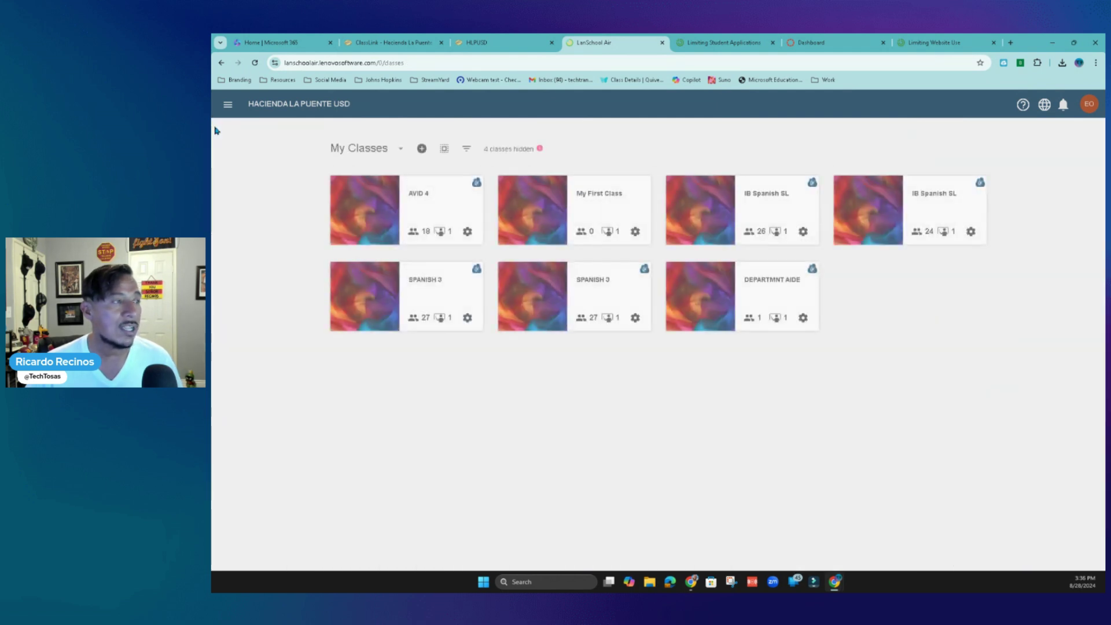